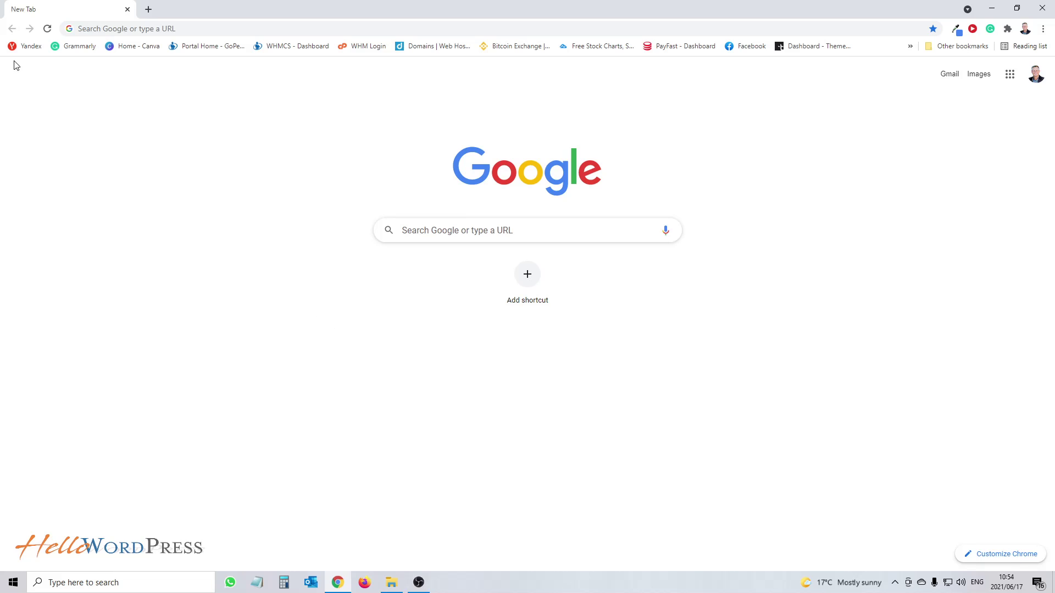
Load canva.com in Chrome's address bar.
{"action": "left_click", "coordinate": [90, 28]}
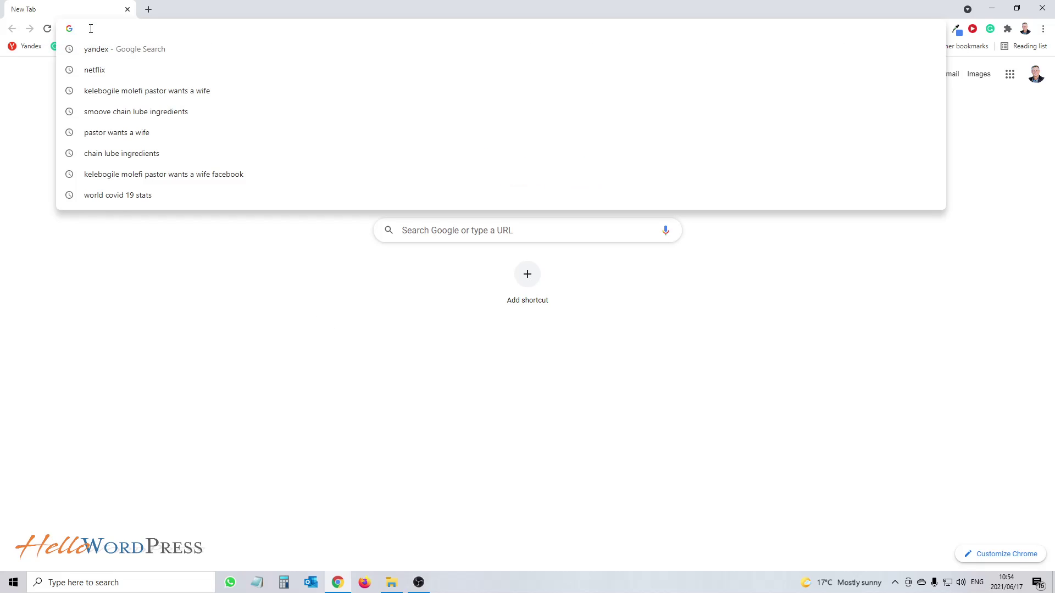
{"action": "type", "text": "canva.com"}
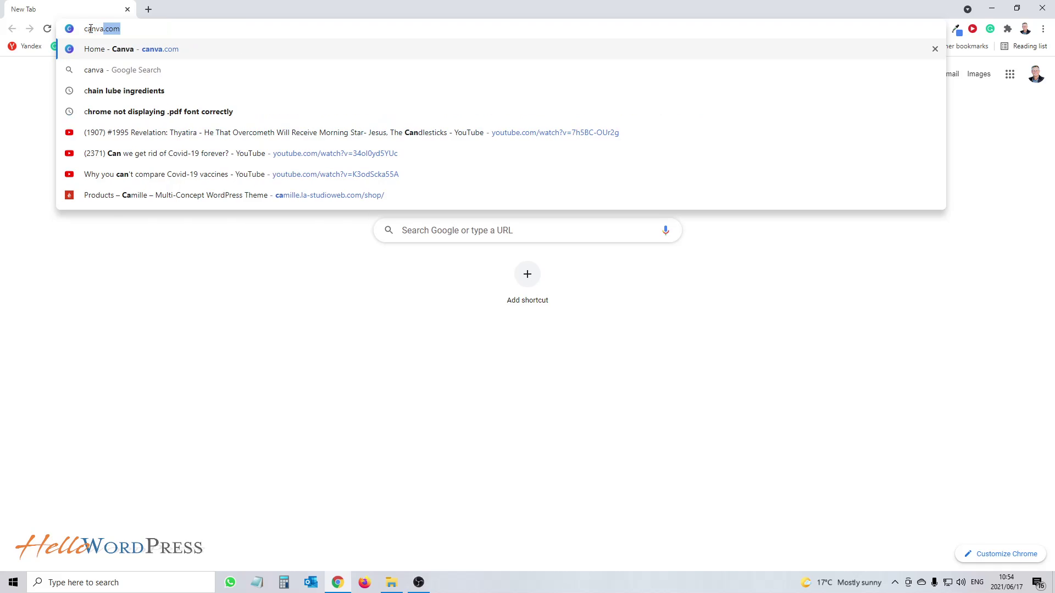
{"action": "key", "text": "Return"}
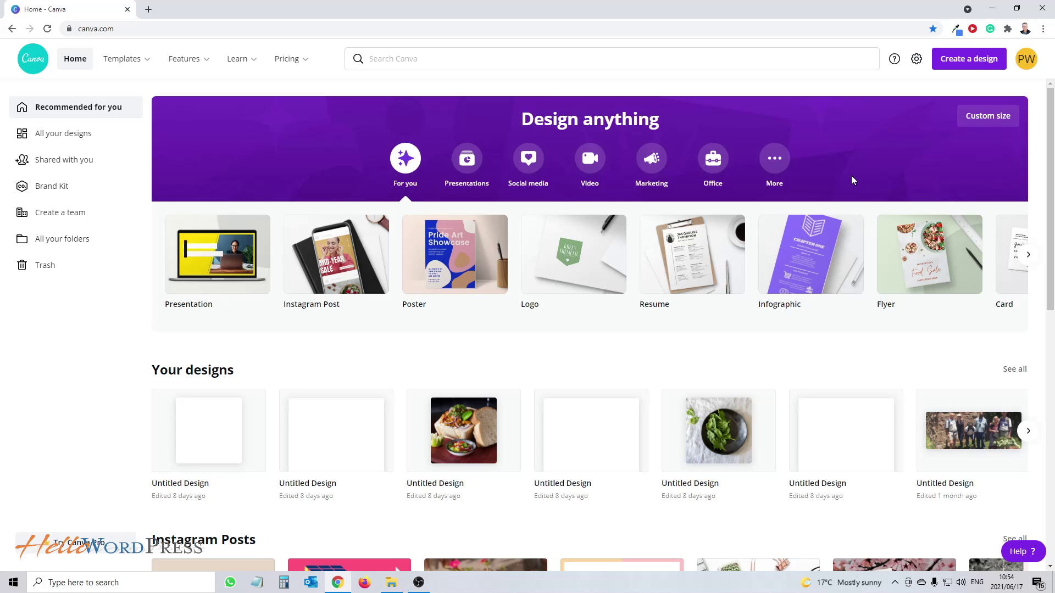
Create a 500 × 600 px custom design, dismiss the welcome popup and show Uploads.
{"action": "left_click", "coordinate": [956, 66]}
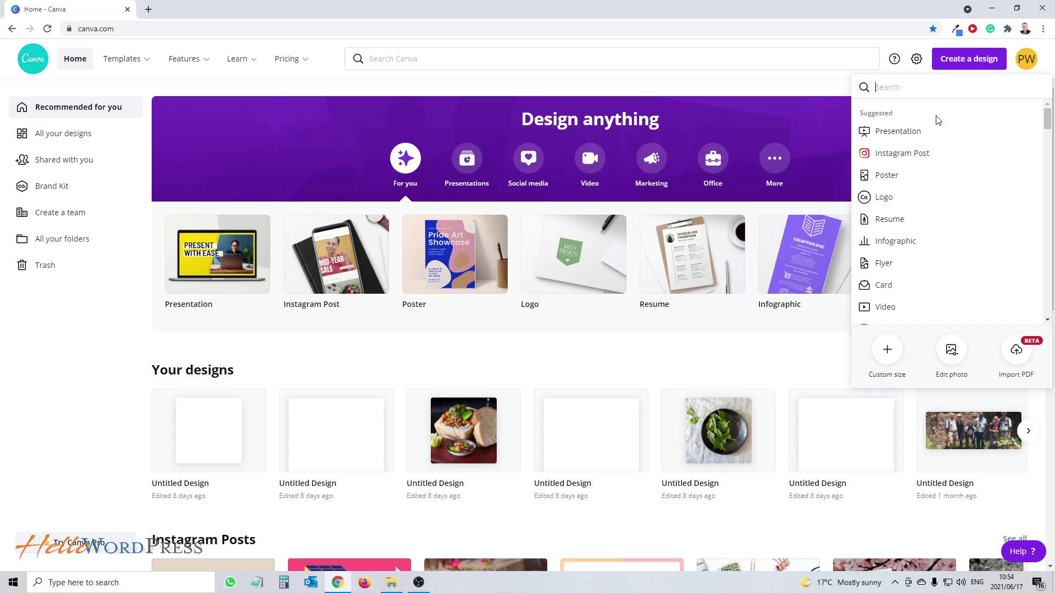
{"action": "left_click", "coordinate": [888, 354]}
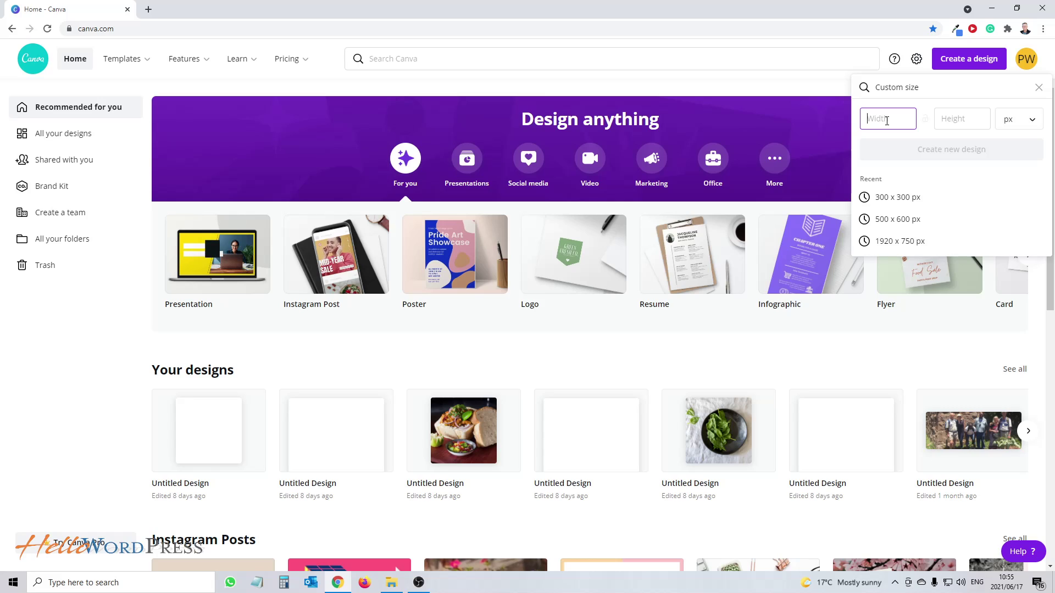
{"action": "type", "text": "500"}
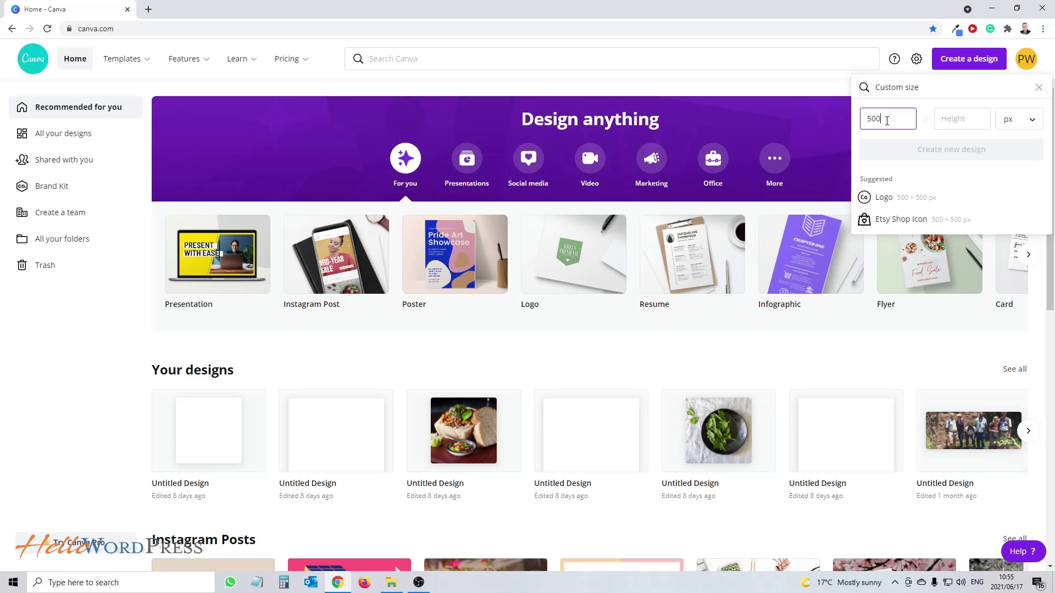
{"action": "left_click", "coordinate": [947, 121]}
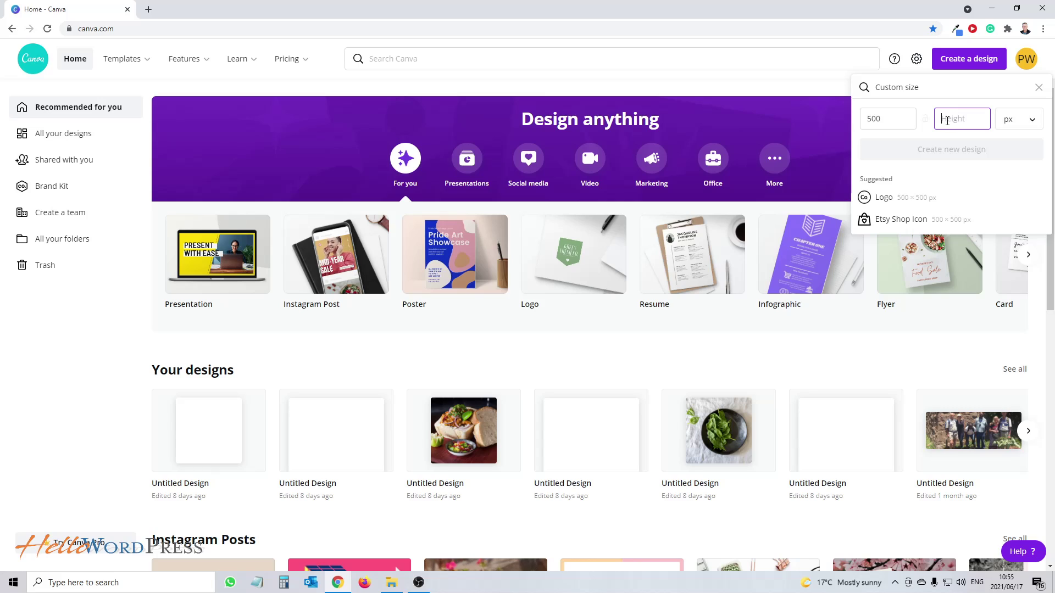
{"action": "type", "text": "600"}
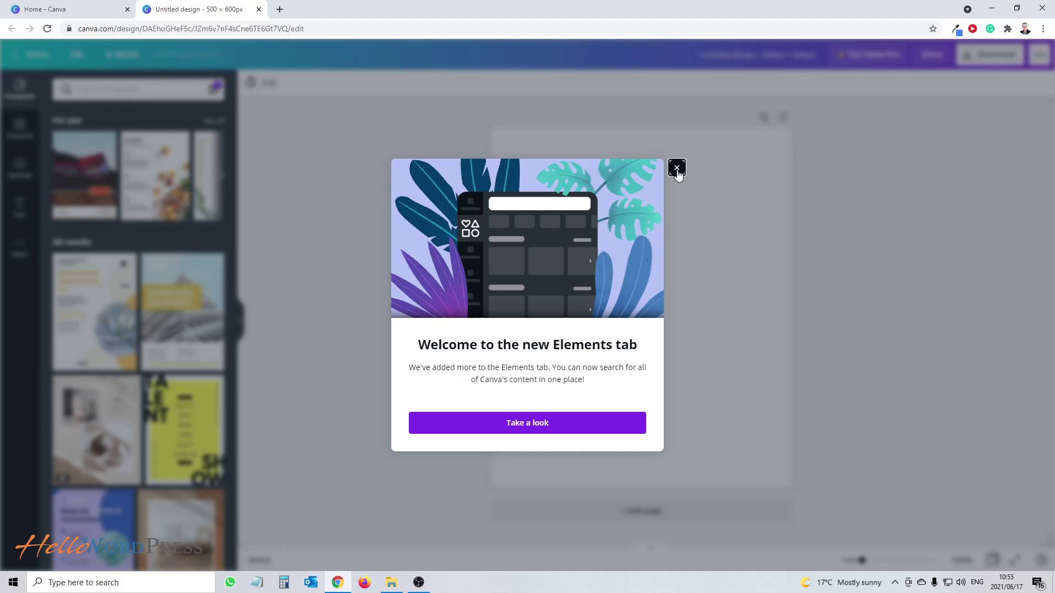
{"action": "left_click", "coordinate": [676, 168]}
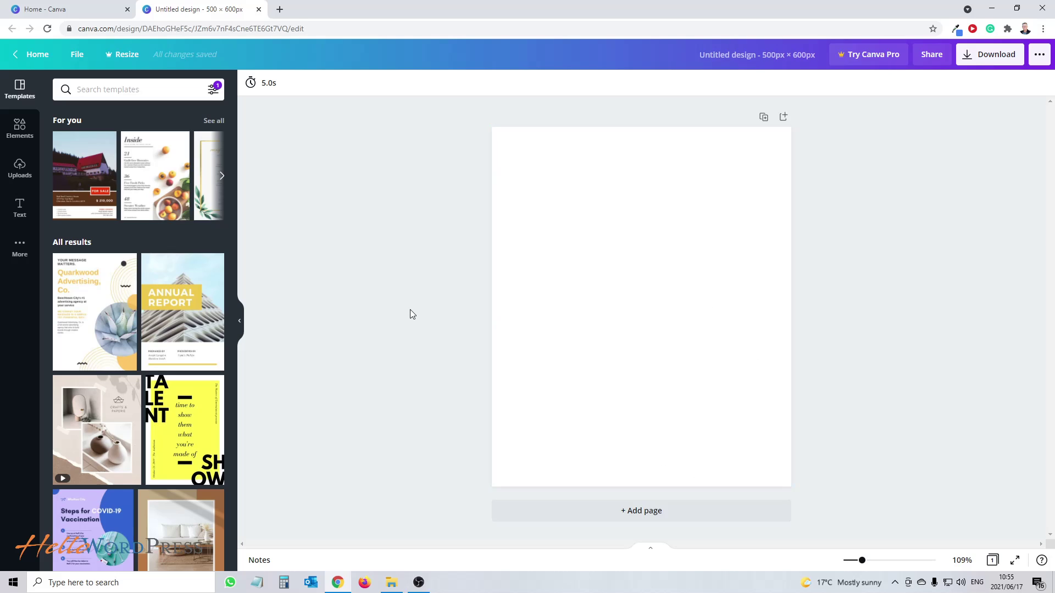
{"action": "left_click", "coordinate": [19, 172]}
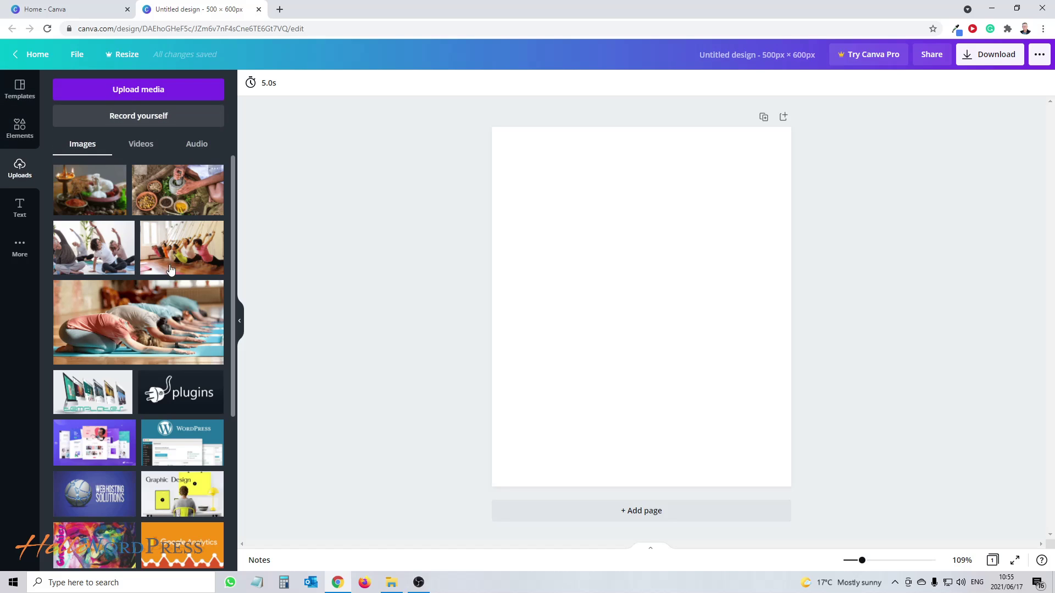
Drag the blue car JPG from the Downloads folder into Canva's Uploads panel.
{"action": "left_click", "coordinate": [392, 583]}
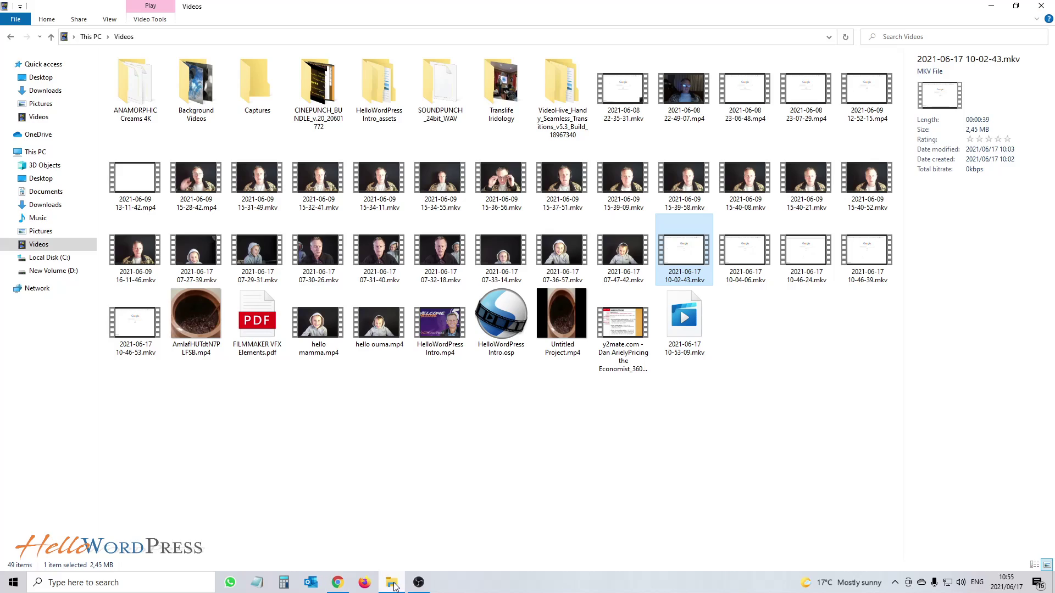
{"action": "left_click", "coordinate": [39, 208]}
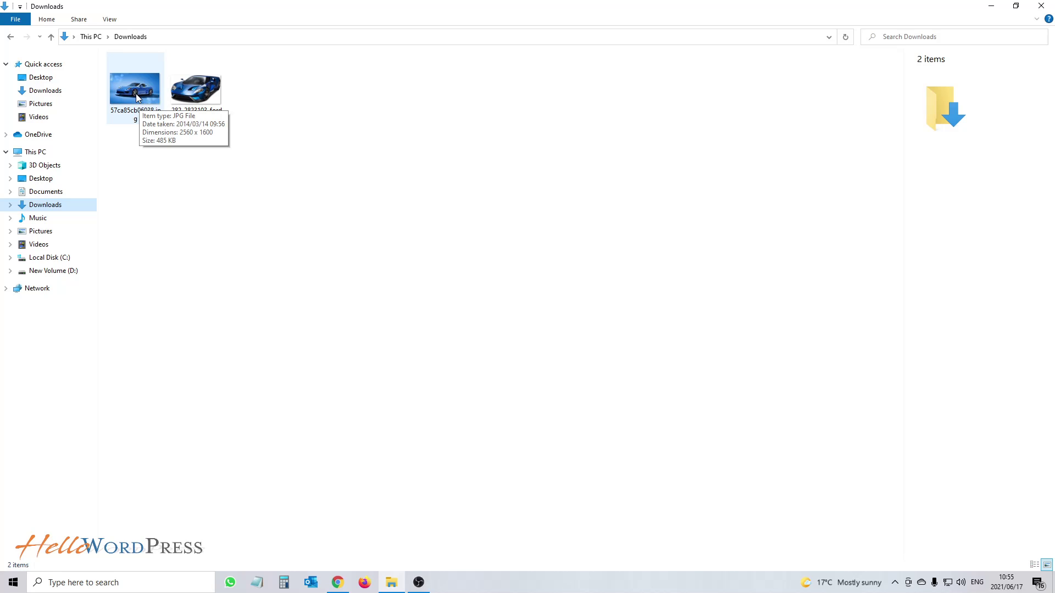
{"action": "left_click_drag", "start_coordinate": [138, 98], "coordinate": [130, 235]}
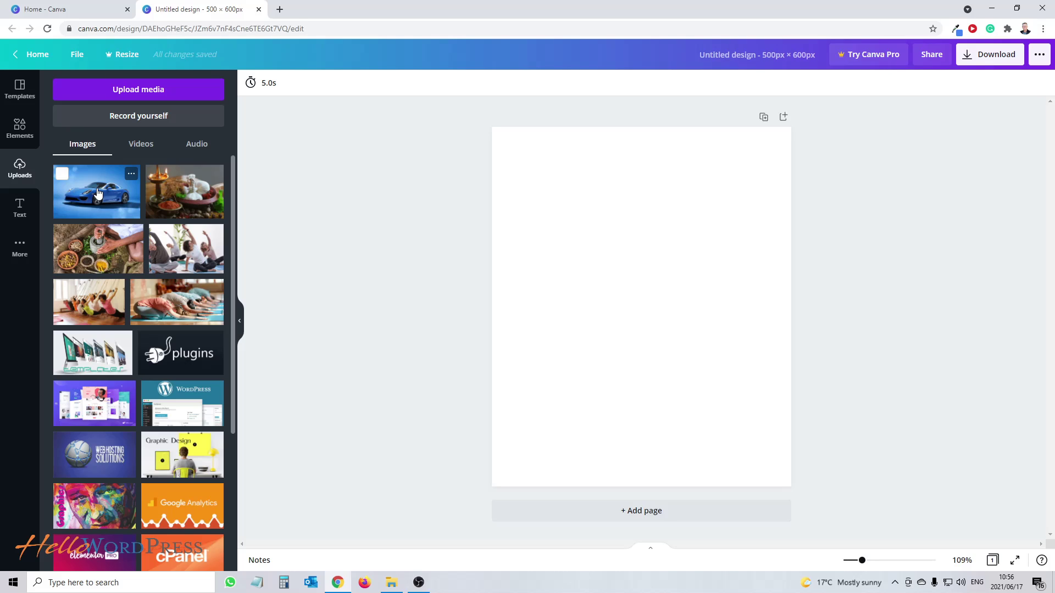
Place the blue car photo on the page, enlarged to 960 × 600 to fill the height.
{"action": "left_click_drag", "start_coordinate": [98, 193], "coordinate": [506, 263]}
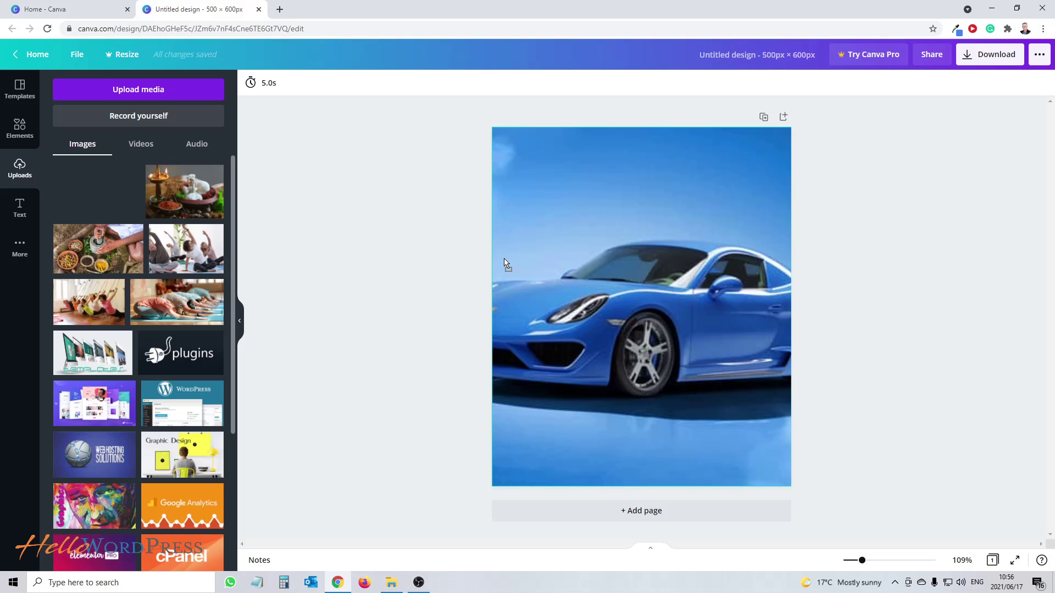
{"action": "left_click_drag", "start_coordinate": [518, 264], "coordinate": [568, 275]}
{"action": "left_click_drag", "start_coordinate": [600, 322], "coordinate": [637, 206]}
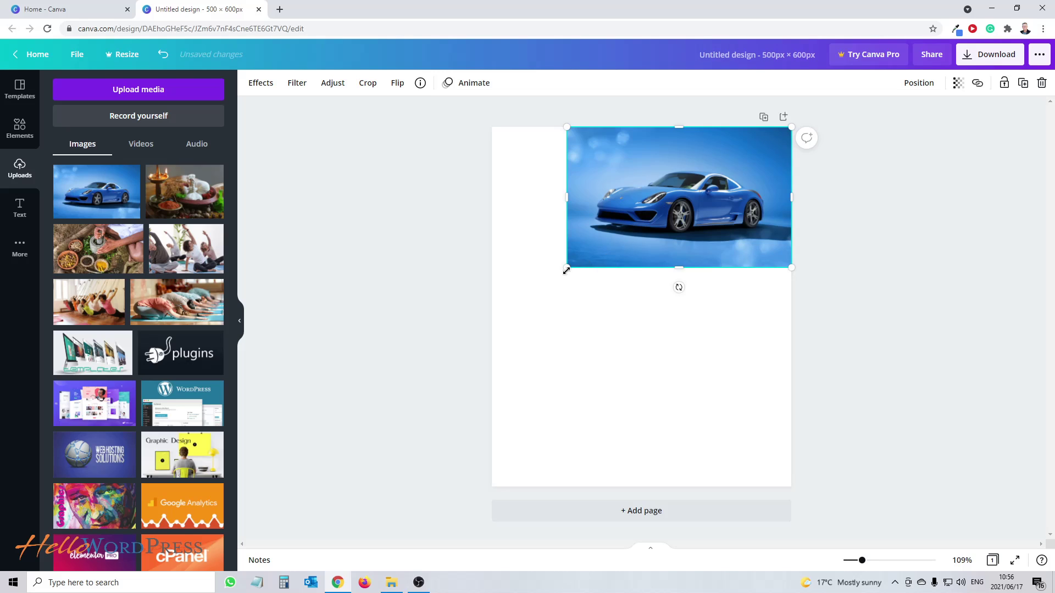
{"action": "left_click_drag", "start_coordinate": [567, 269], "coordinate": [503, 339]}
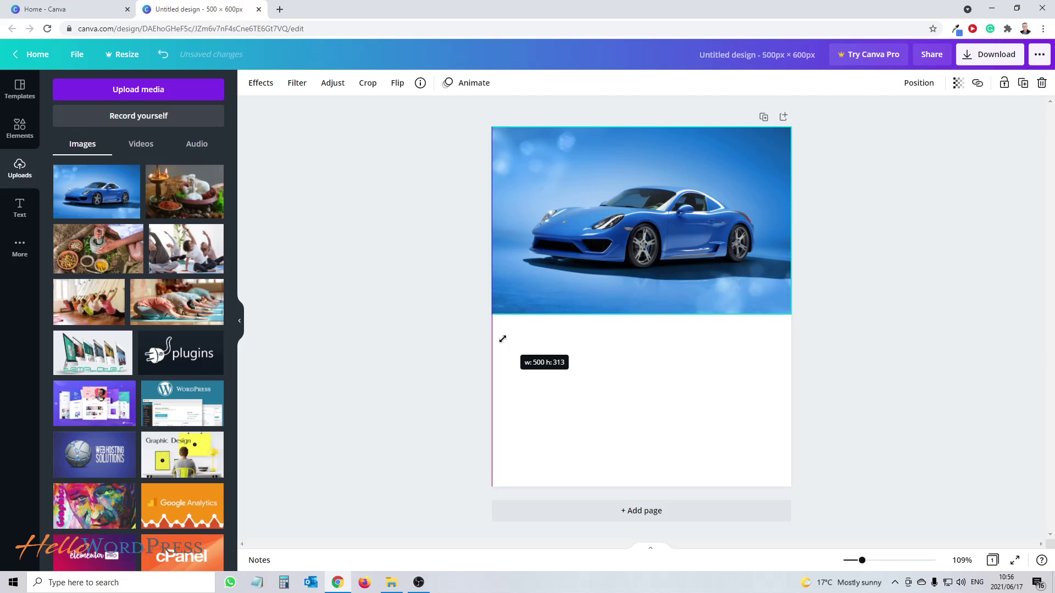
{"action": "left_click_drag", "start_coordinate": [503, 339], "coordinate": [221, 501]}
{"action": "left_click_drag", "start_coordinate": [573, 359], "coordinate": [798, 361]}
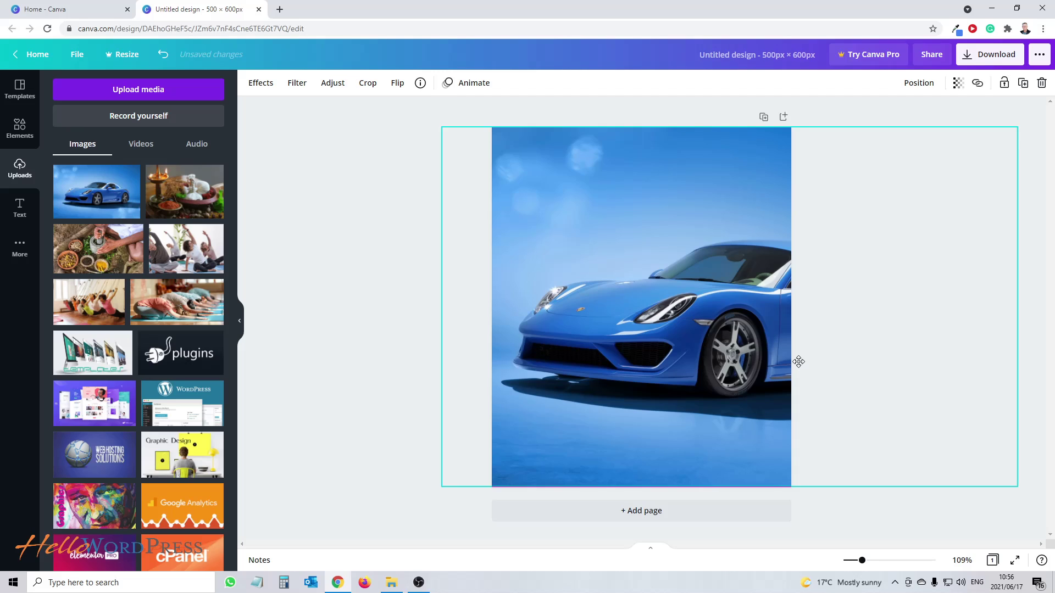
{"action": "left_click_drag", "start_coordinate": [799, 361], "coordinate": [799, 362]}
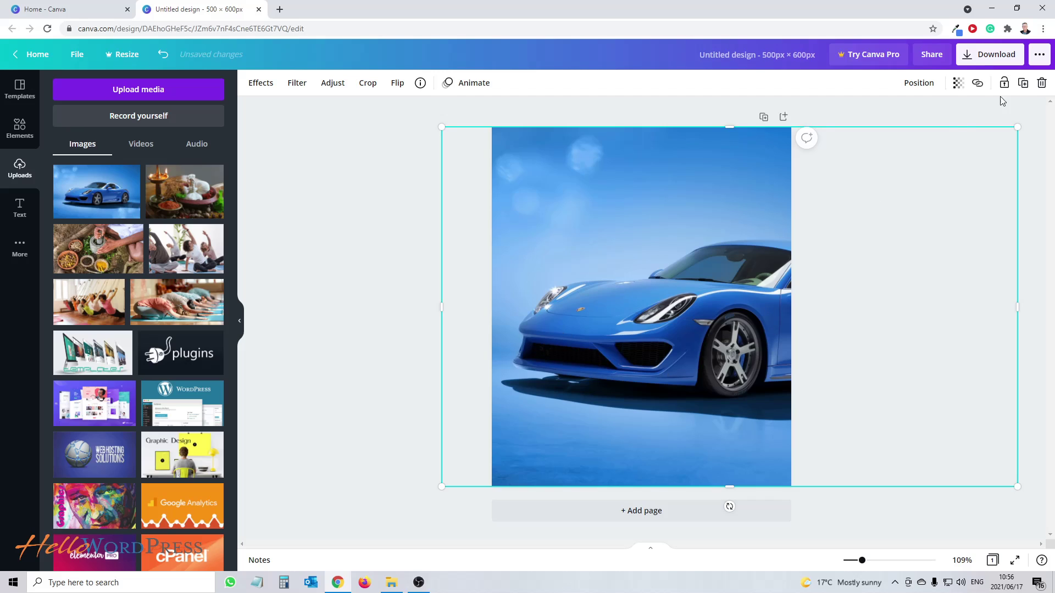
Export the design as a JPG file, Untitled design.jpg, and dismiss the share popup.
{"action": "left_click", "coordinate": [993, 59]}
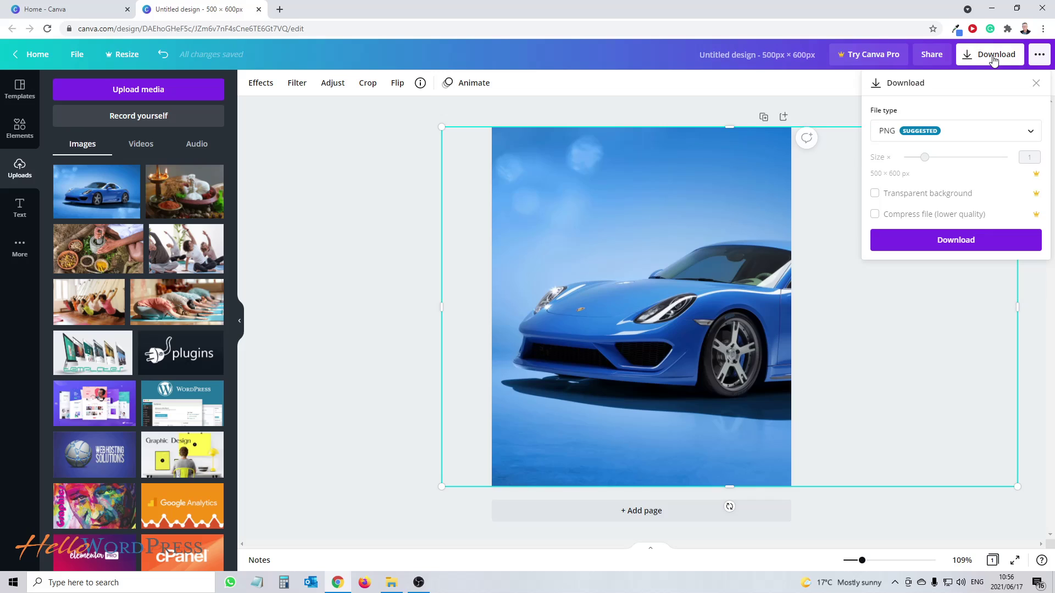
{"action": "left_click", "coordinate": [1018, 135]}
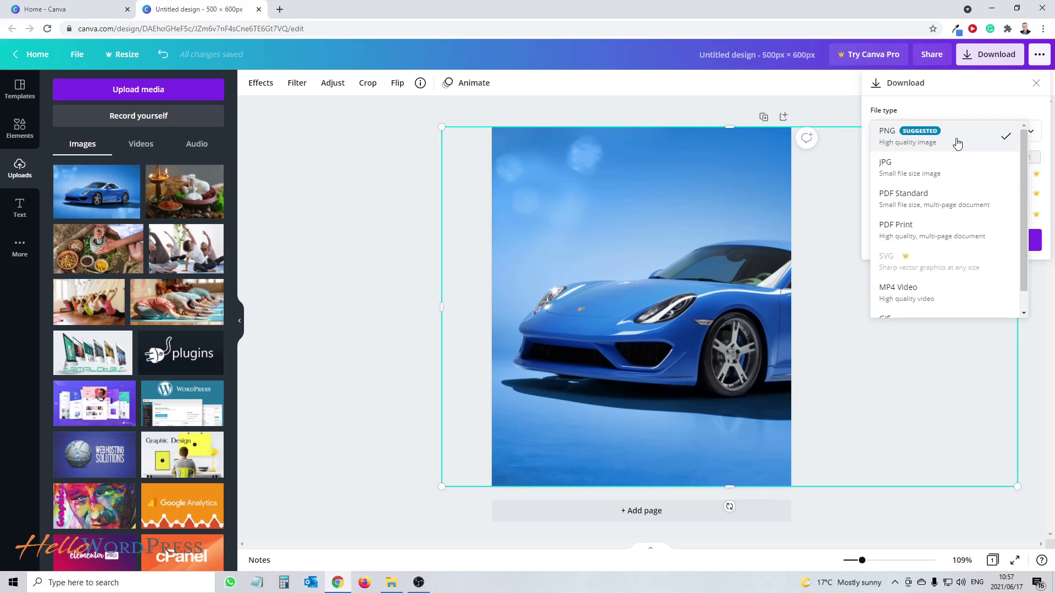
{"action": "left_click", "coordinate": [960, 172]}
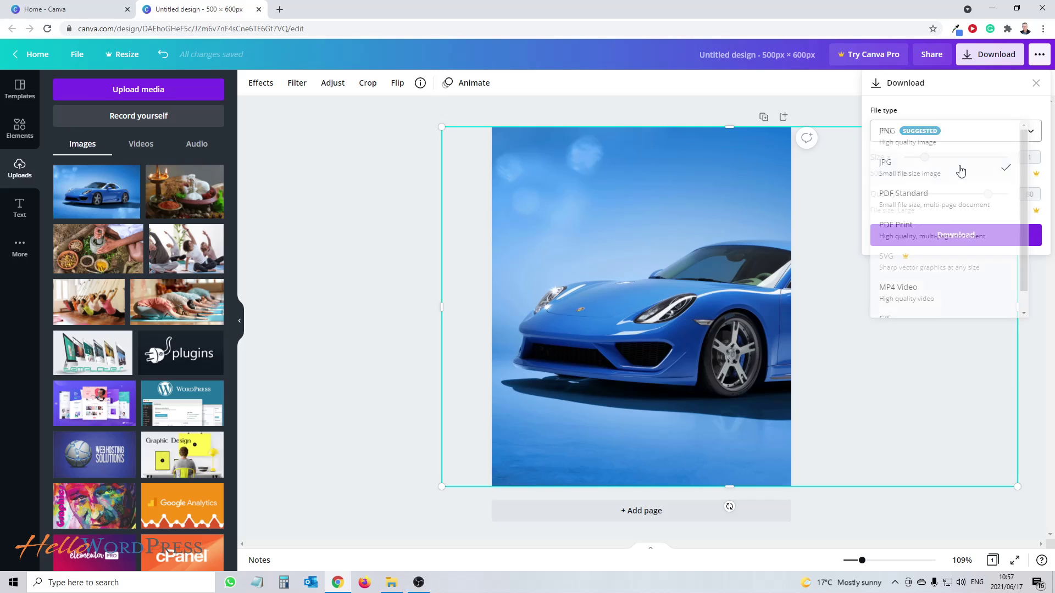
{"action": "left_click", "coordinate": [954, 235]}
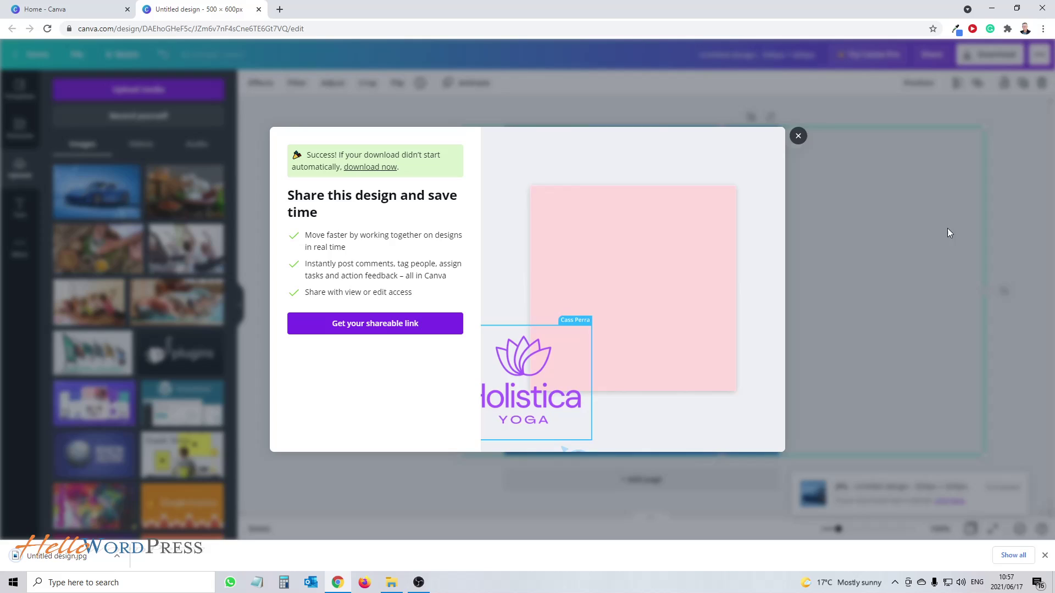
{"action": "left_click", "coordinate": [798, 136]}
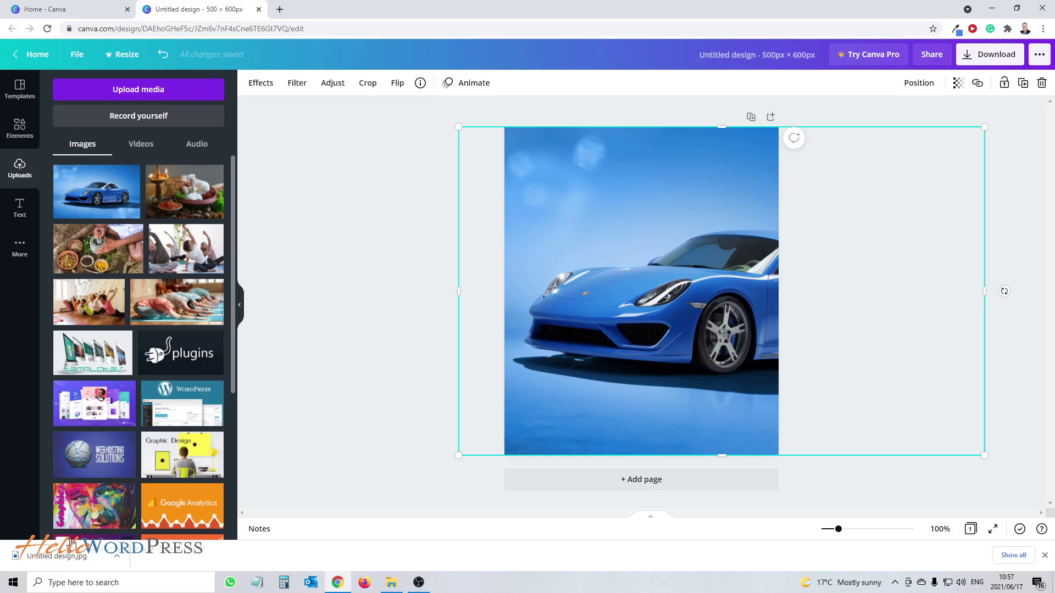
{"action": "left_click", "coordinate": [388, 582]}
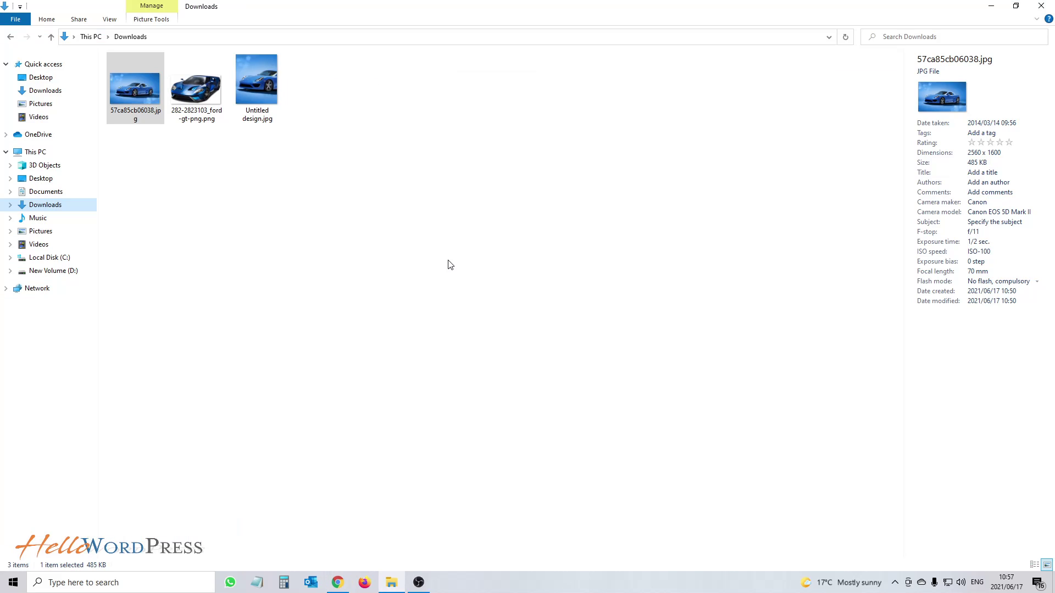
{"action": "left_click", "coordinate": [48, 206]}
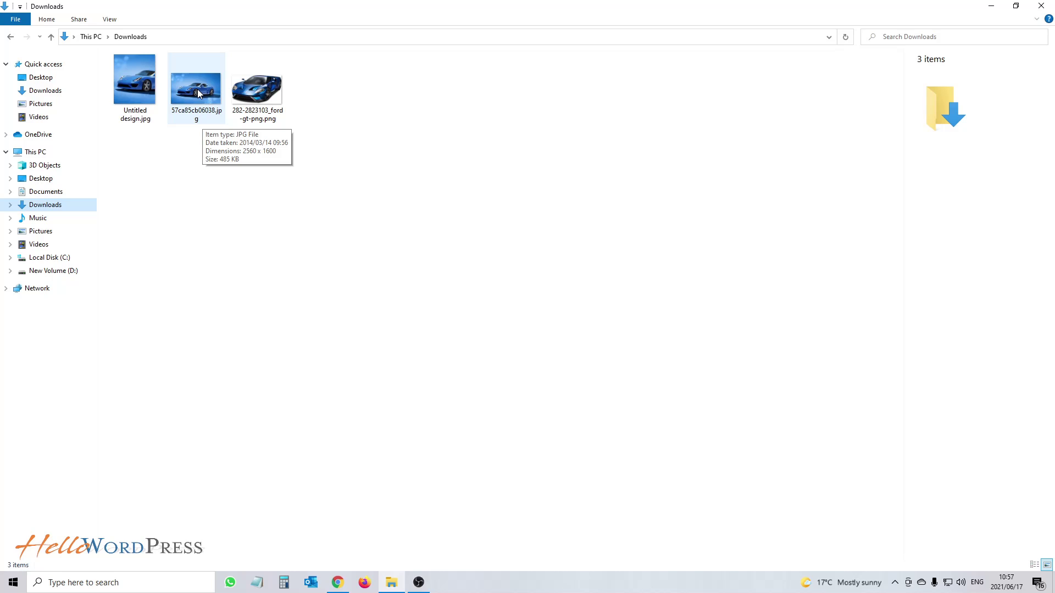
{"action": "double_click", "coordinate": [133, 93]}
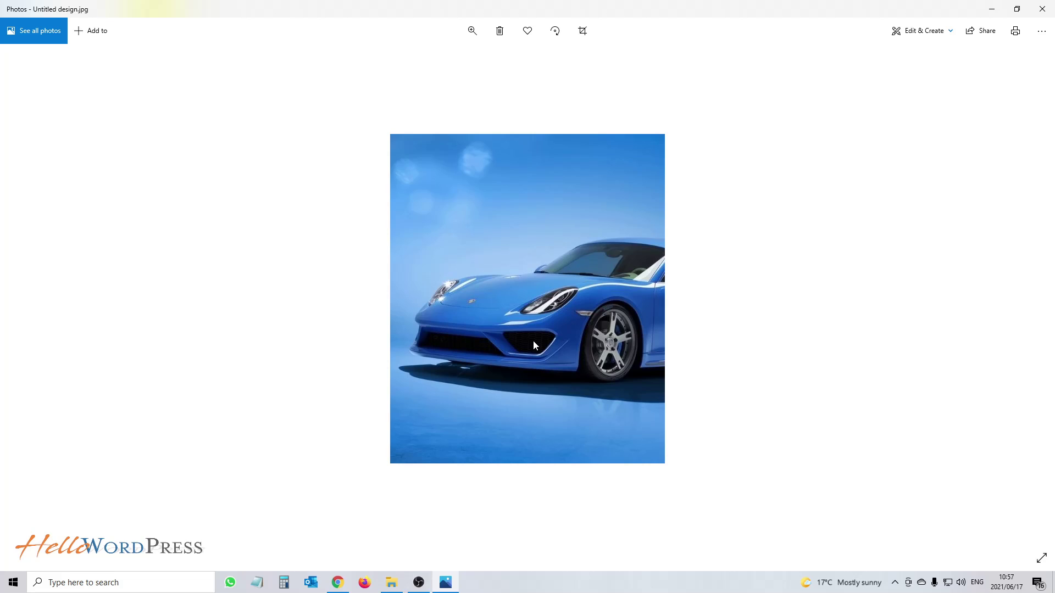
{"action": "left_click", "coordinate": [1040, 11]}
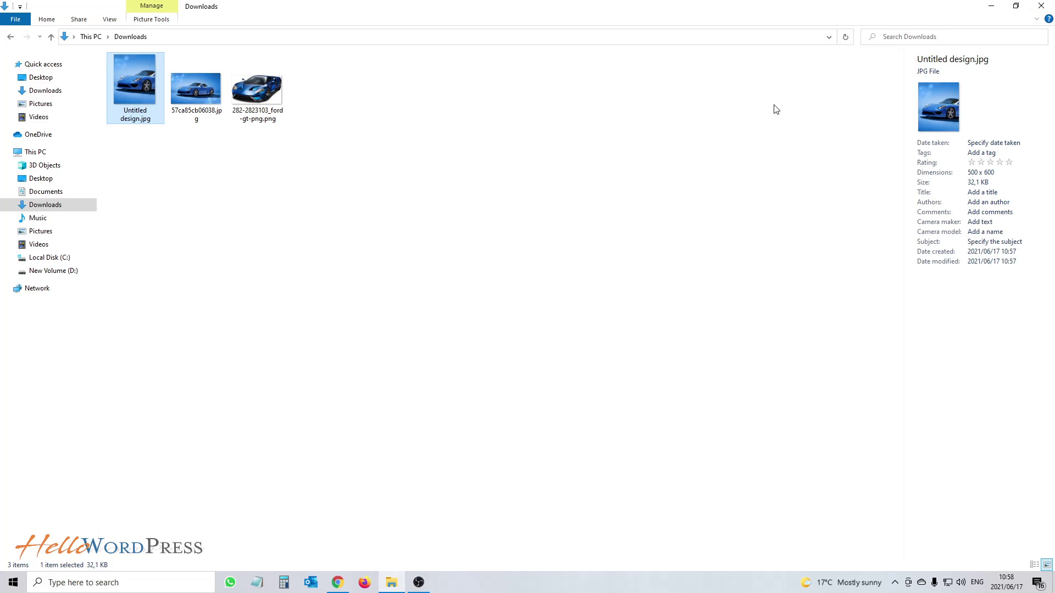
Select all files in Downloads and drag them into Canva's Uploads panel.
{"action": "left_click", "coordinate": [339, 586]}
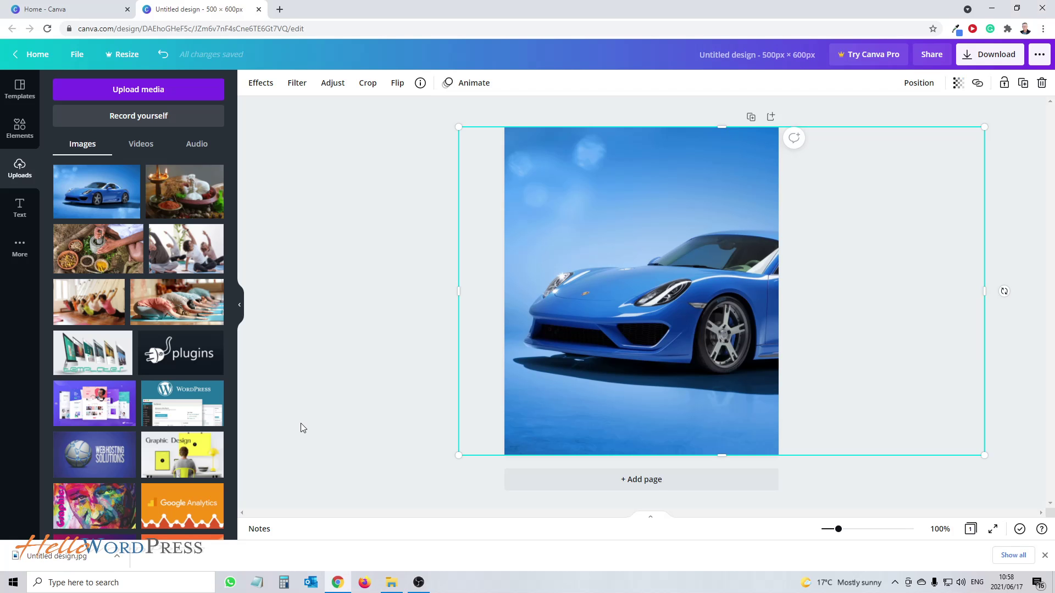
{"action": "left_click", "coordinate": [392, 583]}
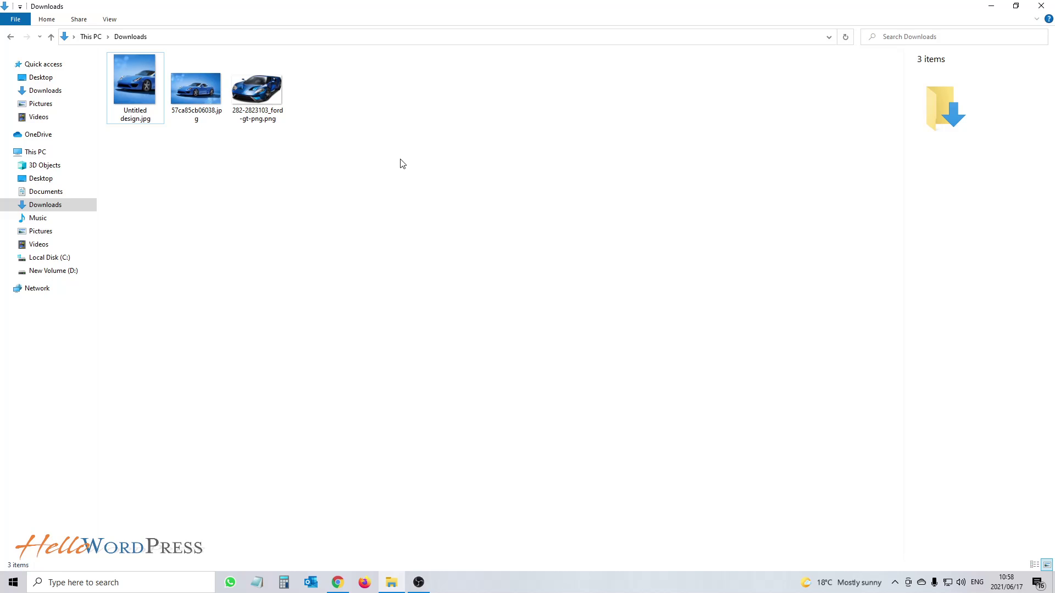
{"action": "key", "text": "ctrl+a"}
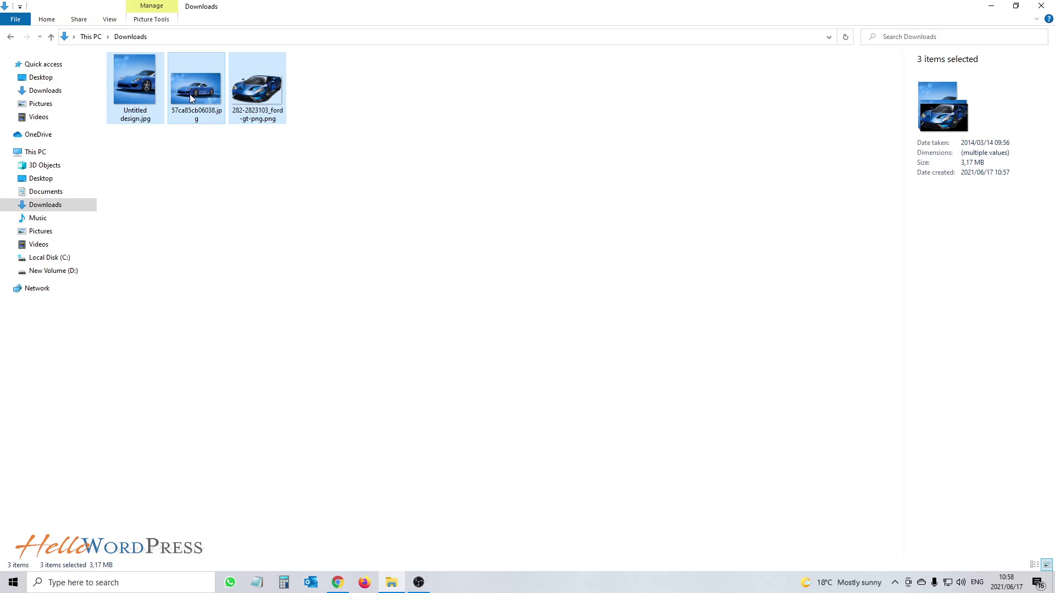
{"action": "left_click_drag", "start_coordinate": [189, 94], "coordinate": [205, 409]}
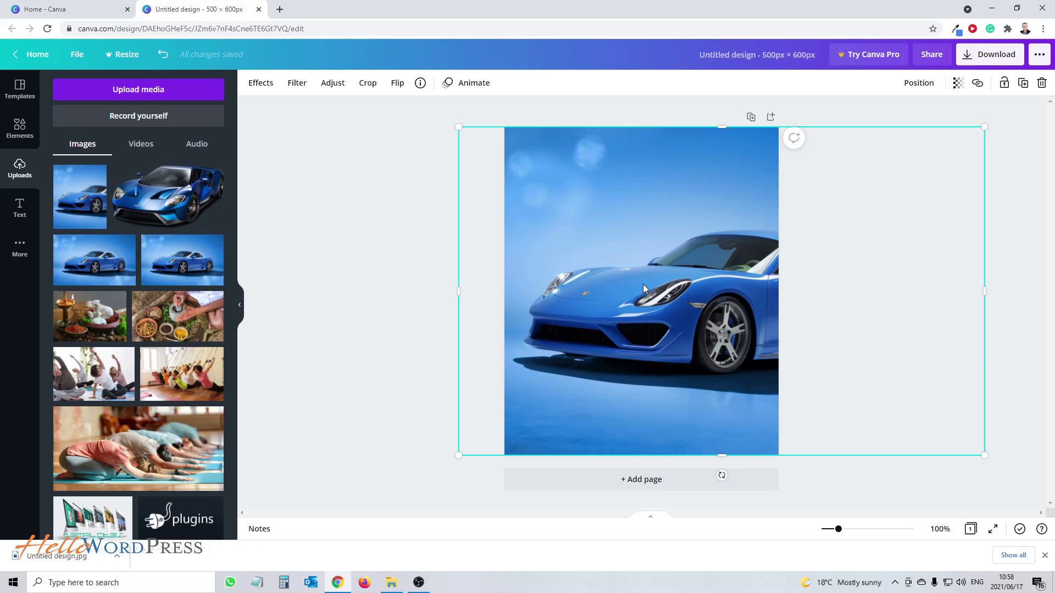
Delete the blue car photo and drop the Ford GT cut-out onto the page.
{"action": "key", "text": "Delete"}
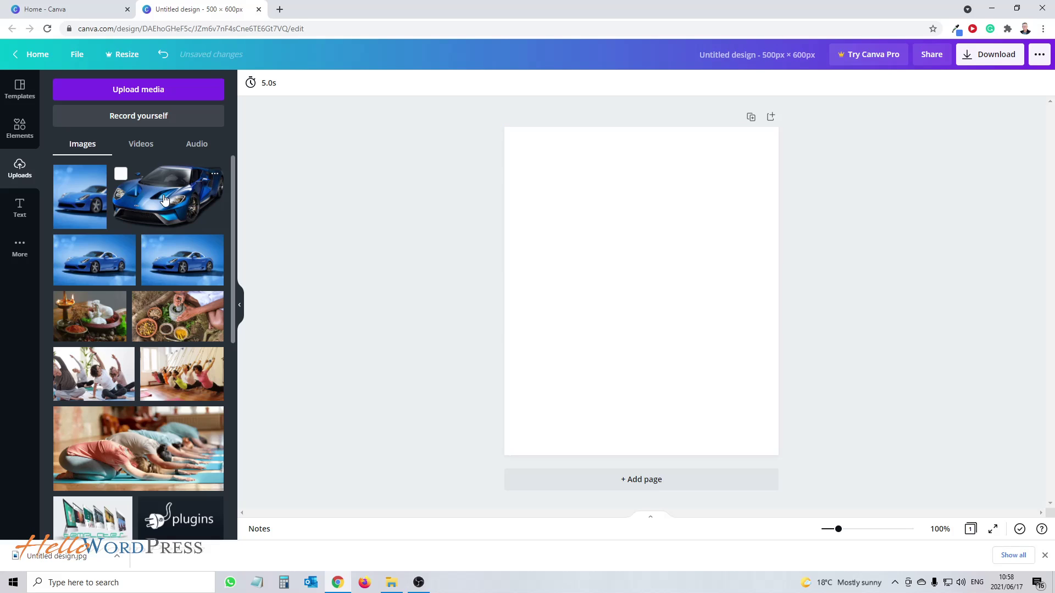
{"action": "left_click_drag", "start_coordinate": [164, 199], "coordinate": [510, 245]}
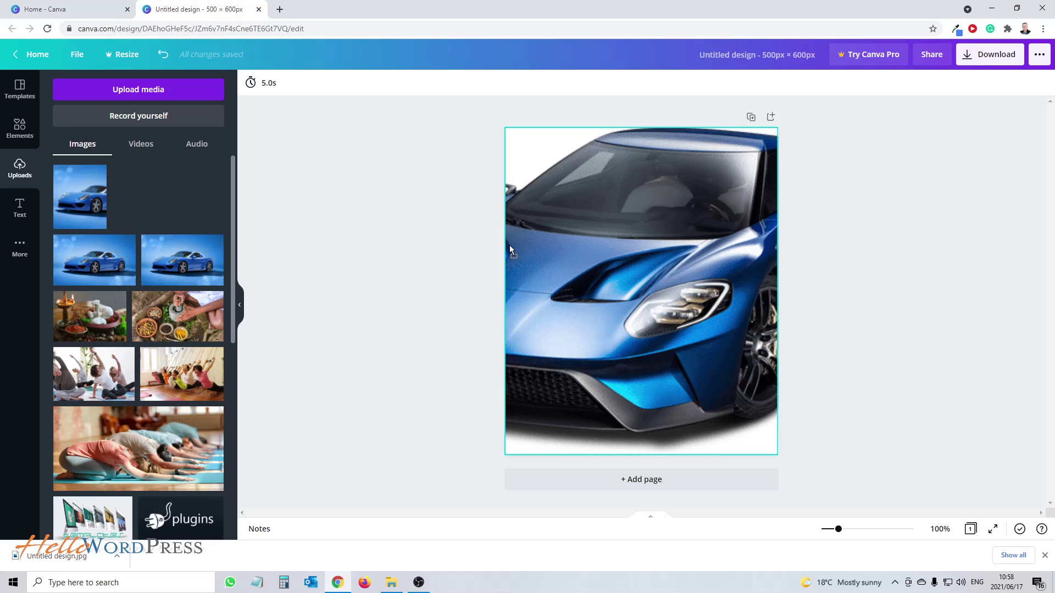
{"action": "left_click_drag", "start_coordinate": [509, 245], "coordinate": [603, 268]}
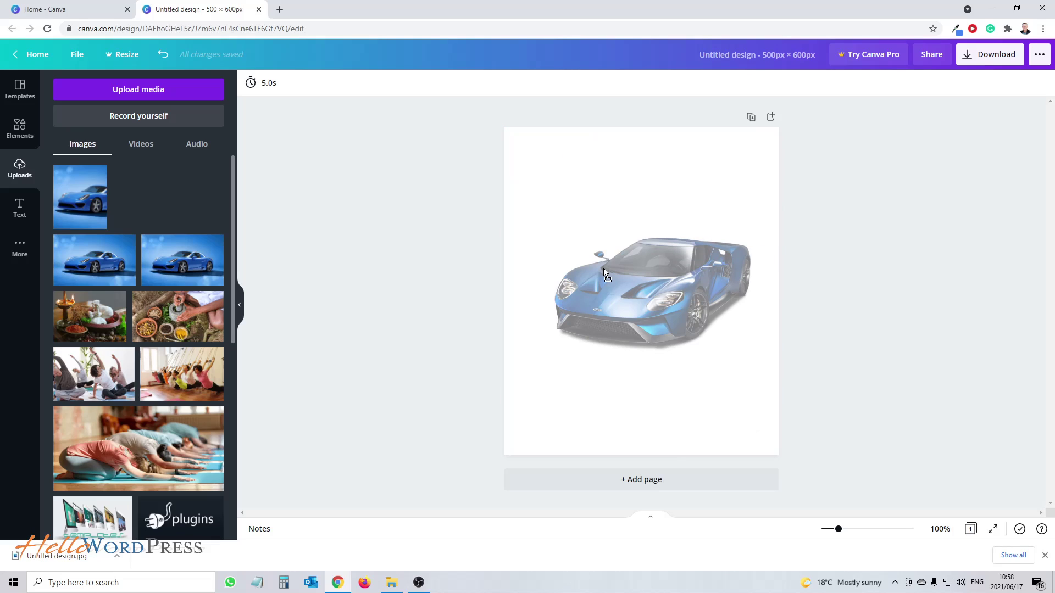
{"action": "left_click_drag", "start_coordinate": [603, 268], "coordinate": [594, 266]}
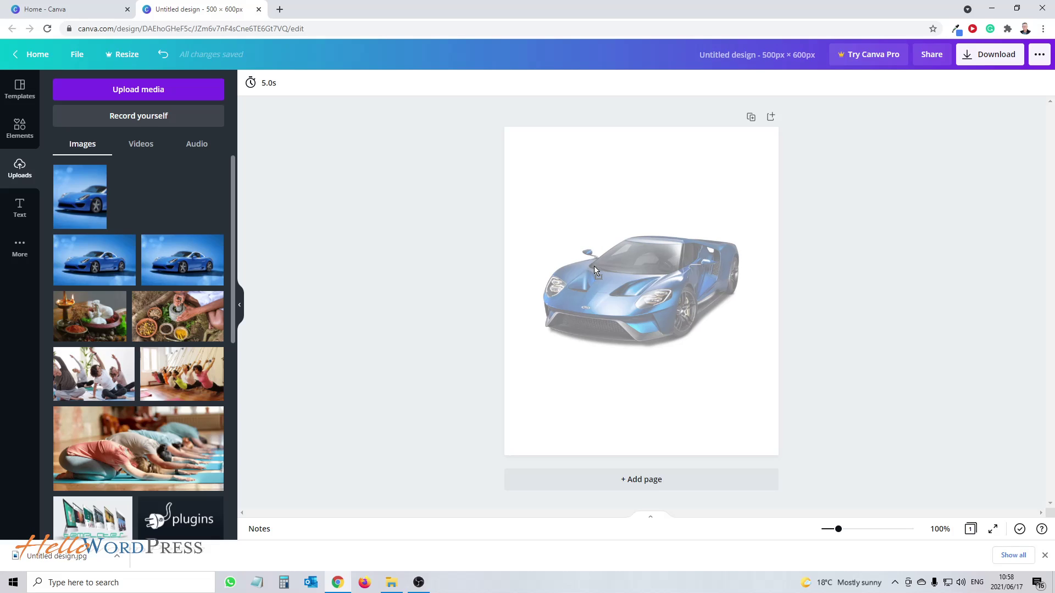
{"action": "left_click_drag", "start_coordinate": [594, 266], "coordinate": [595, 265]}
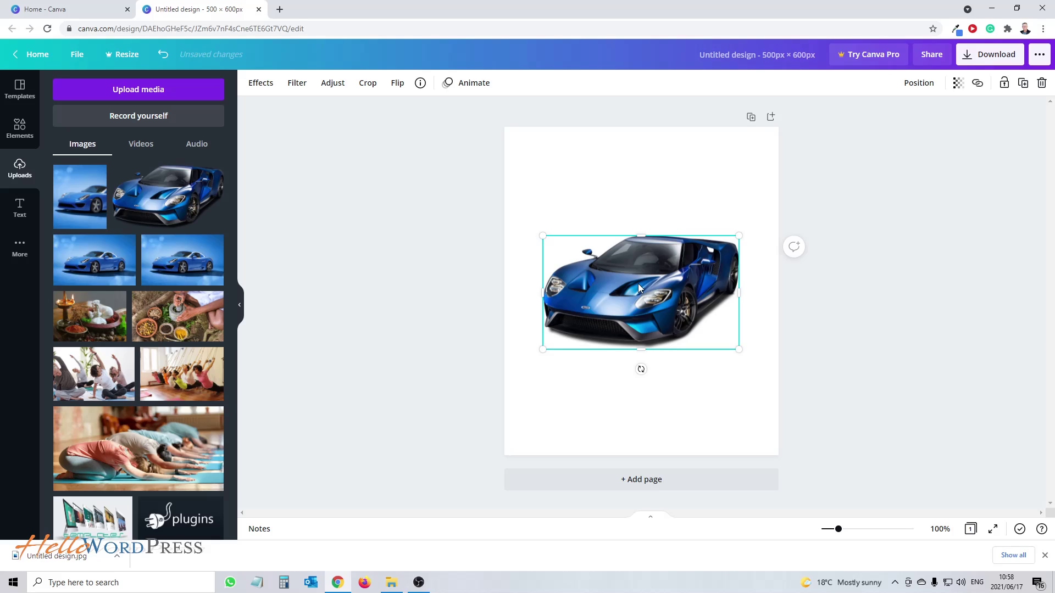
Move the cut-out car into the page's lower half, centred horizontally.
{"action": "left_click_drag", "start_coordinate": [638, 283], "coordinate": [640, 335]}
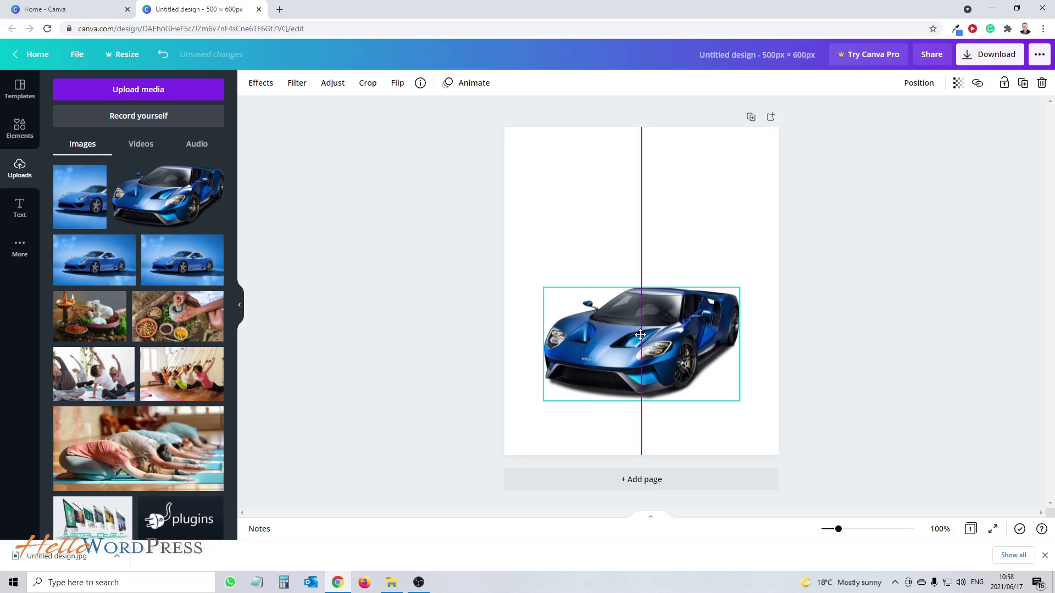
{"action": "left_click_drag", "start_coordinate": [641, 334], "coordinate": [641, 330]}
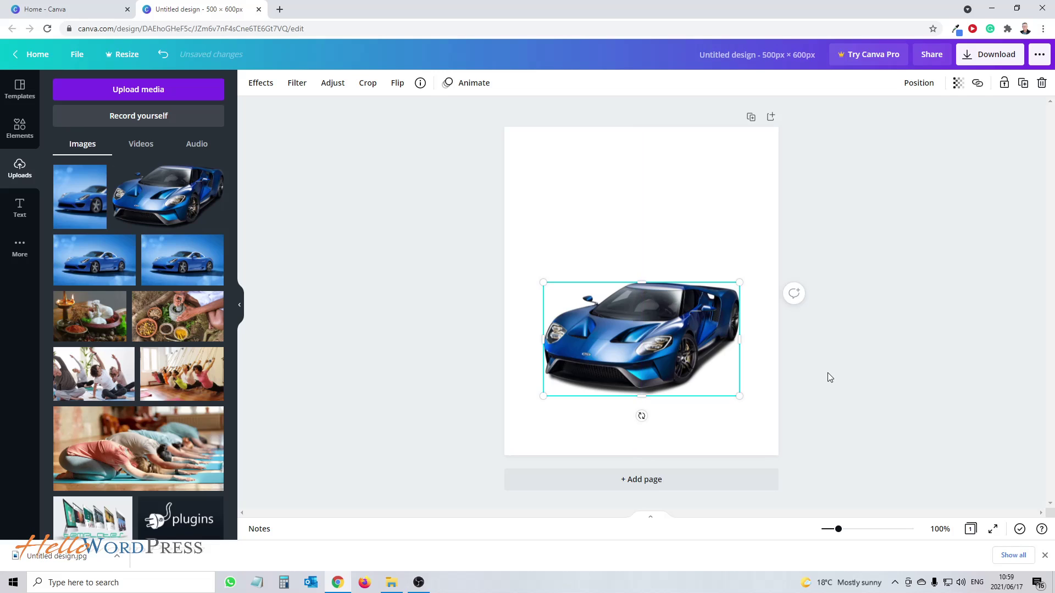
{"action": "left_click", "coordinate": [827, 372]}
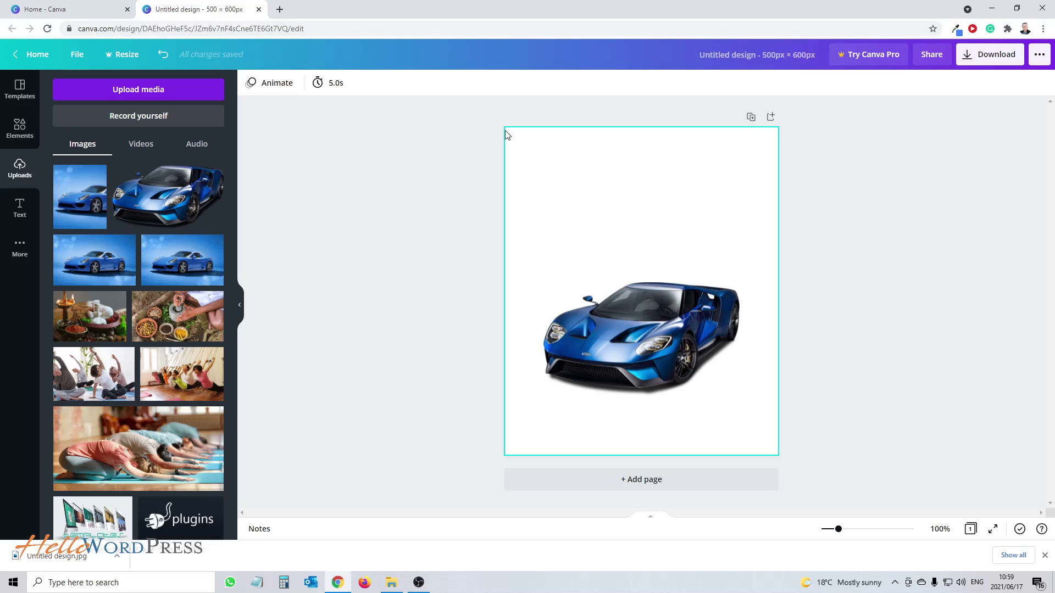
Export the cut-out car design as a PNG and close the referral pop-up.
{"action": "left_click", "coordinate": [989, 54]}
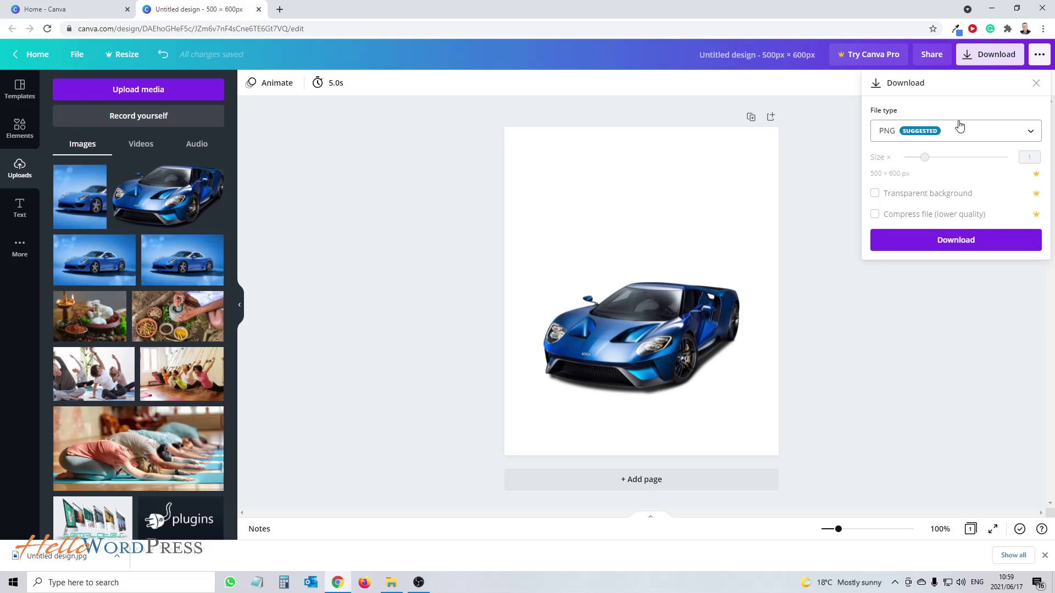
{"action": "left_click", "coordinate": [951, 242]}
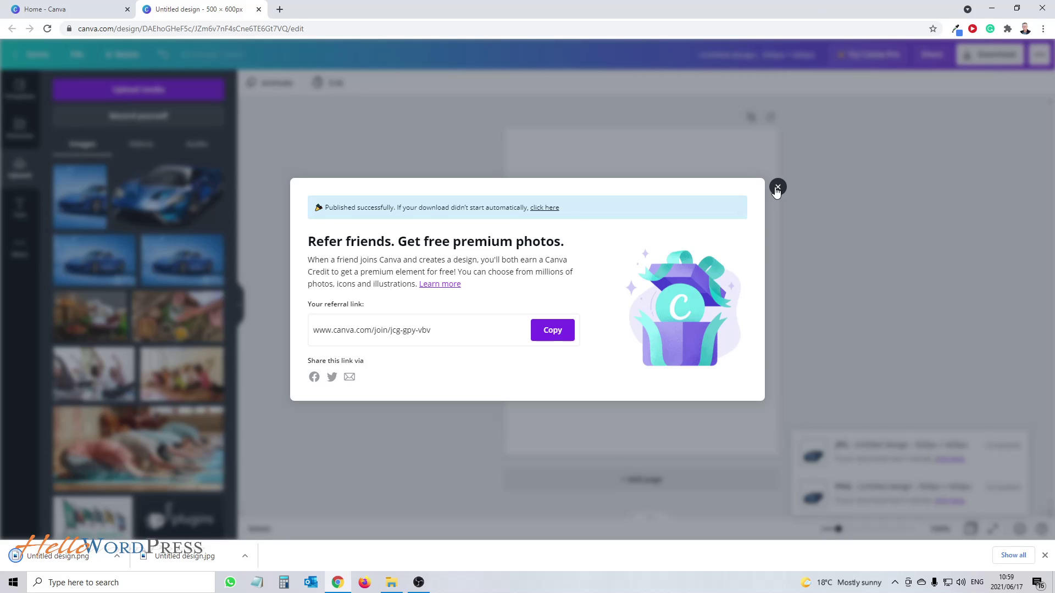
{"action": "left_click", "coordinate": [776, 190]}
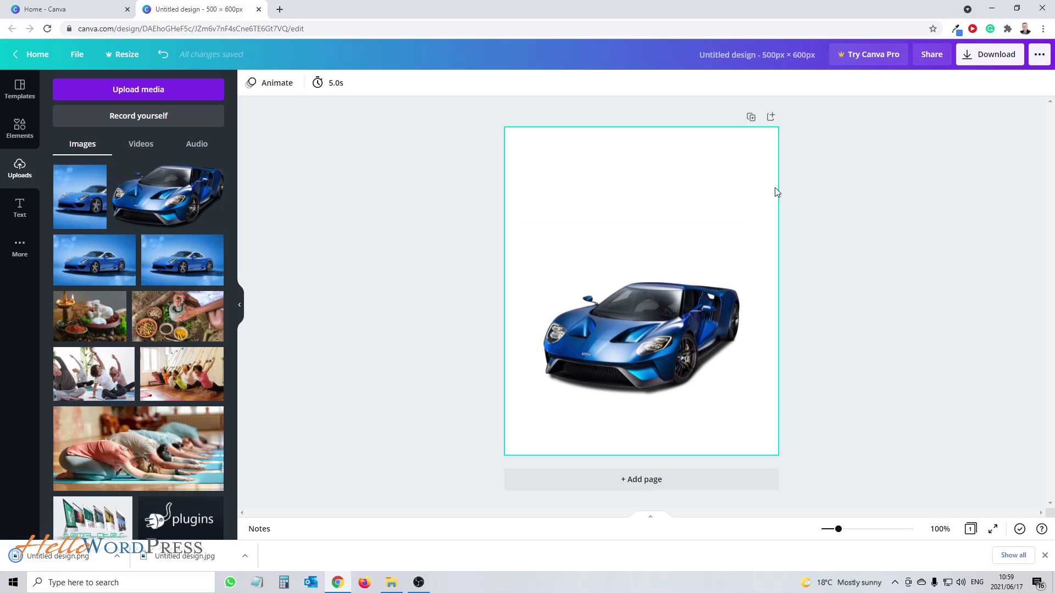
Switch to the Downloads folder to view Untitled design.png in Photos.
{"action": "key", "text": "alt+Tab"}
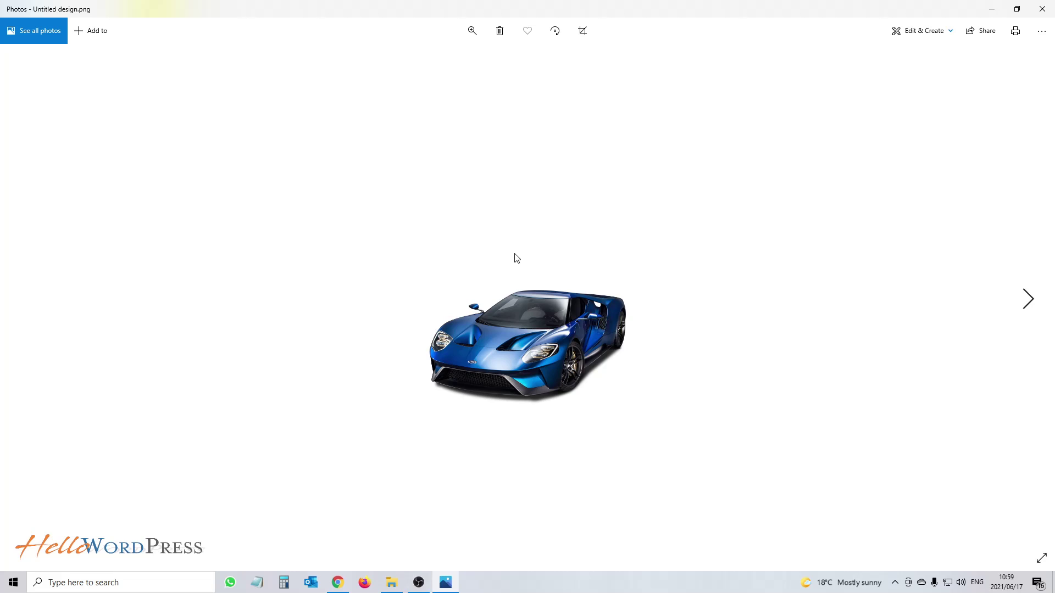
Close Photos, check the original ford-gt PNG's 2.66 MB size, then return to Canva.
{"action": "left_click", "coordinate": [1041, 10]}
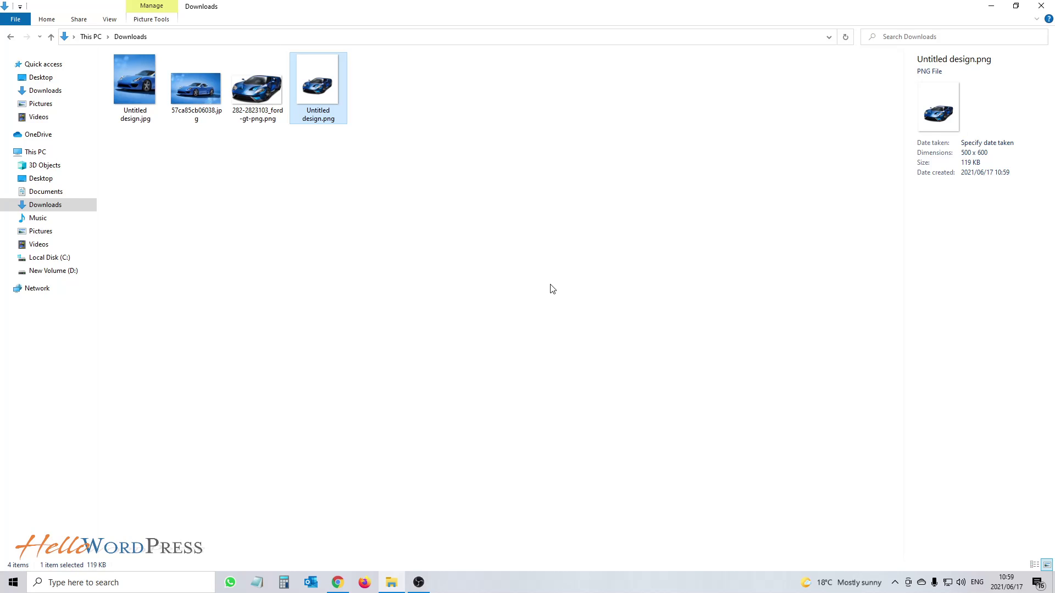
{"action": "left_click", "coordinate": [253, 91]}
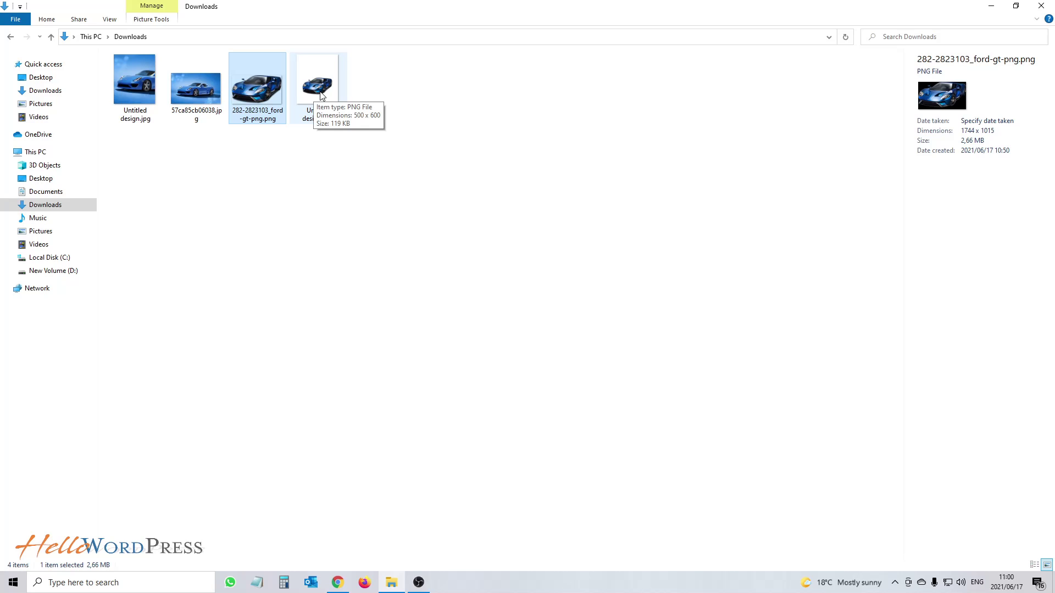
{"action": "key", "text": "alt+Tab"}
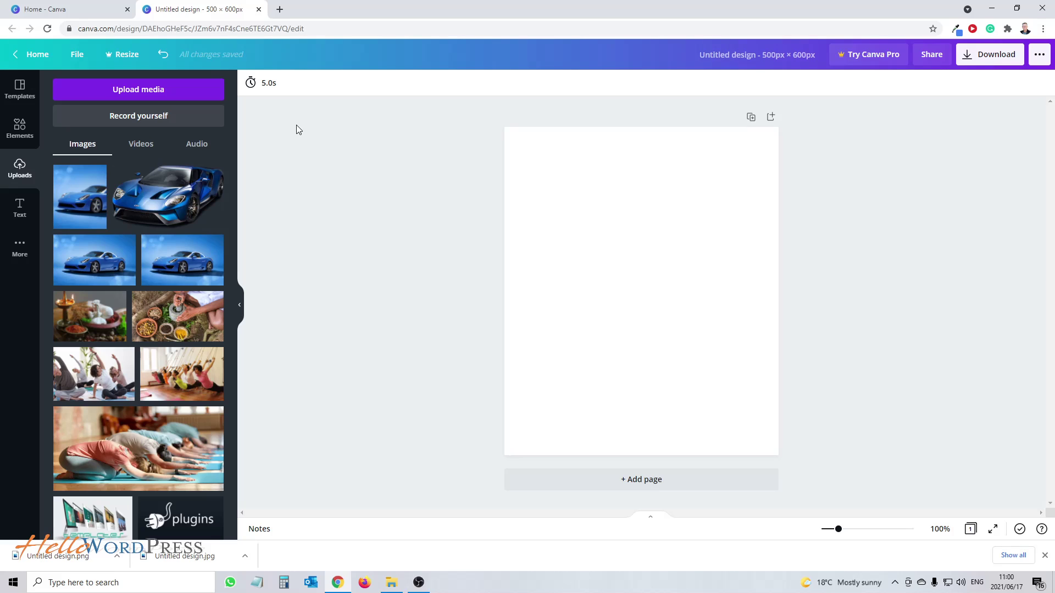
Close the 500×600 design and enter a width of 1920 for a new custom size.
{"action": "key", "text": "ctrl+w"}
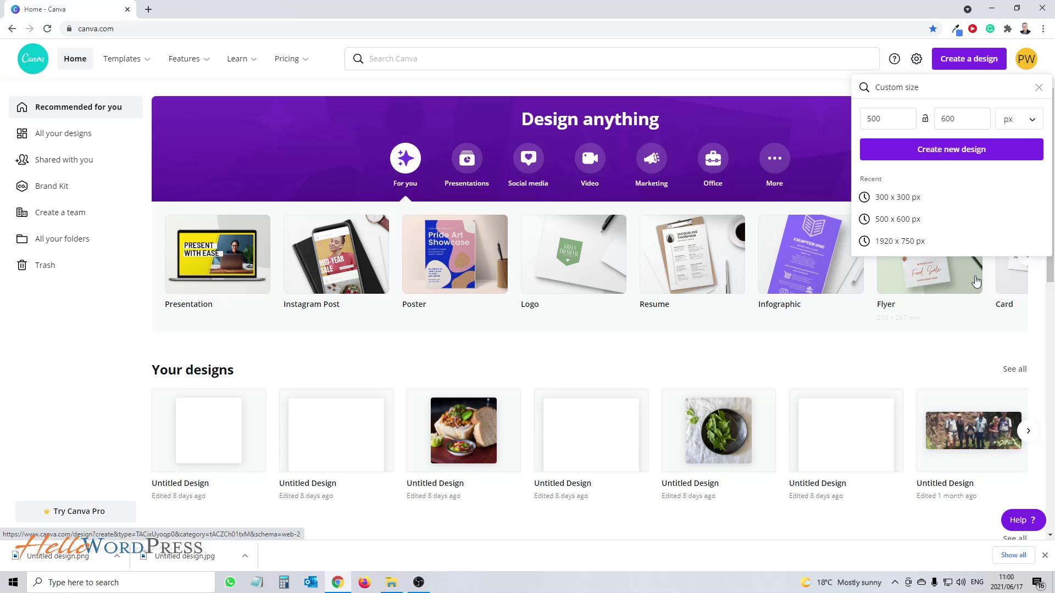
{"action": "double_click", "coordinate": [885, 119]}
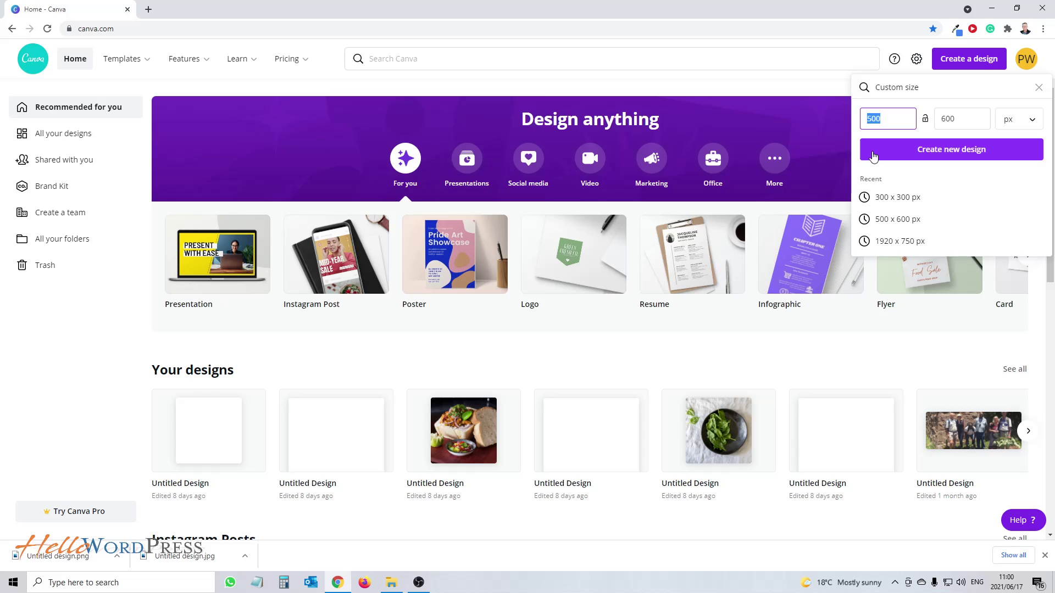
{"action": "type", "text": "1920"}
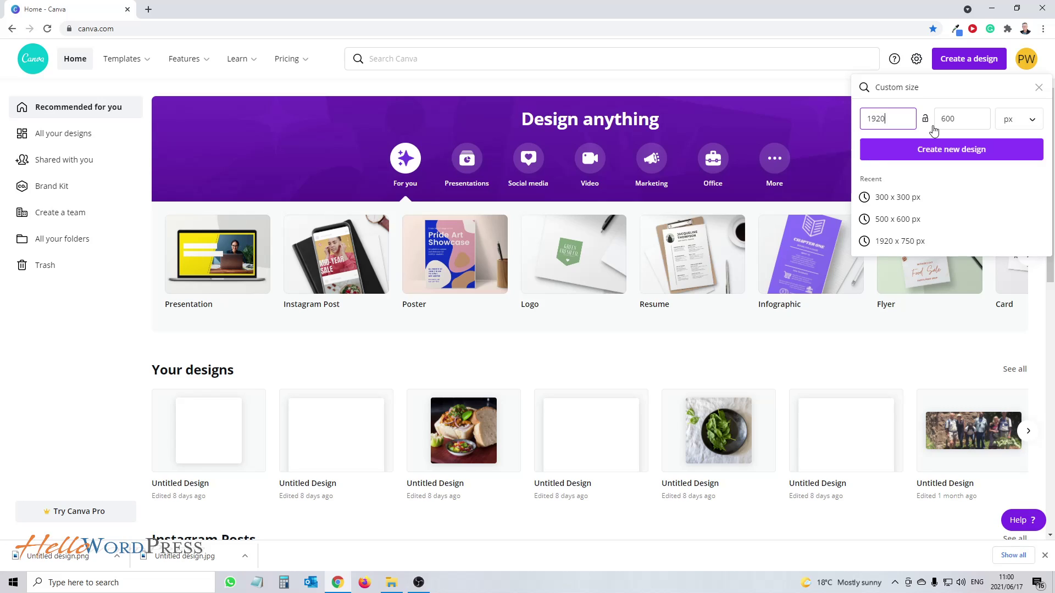
{"action": "key", "text": "Tab"}
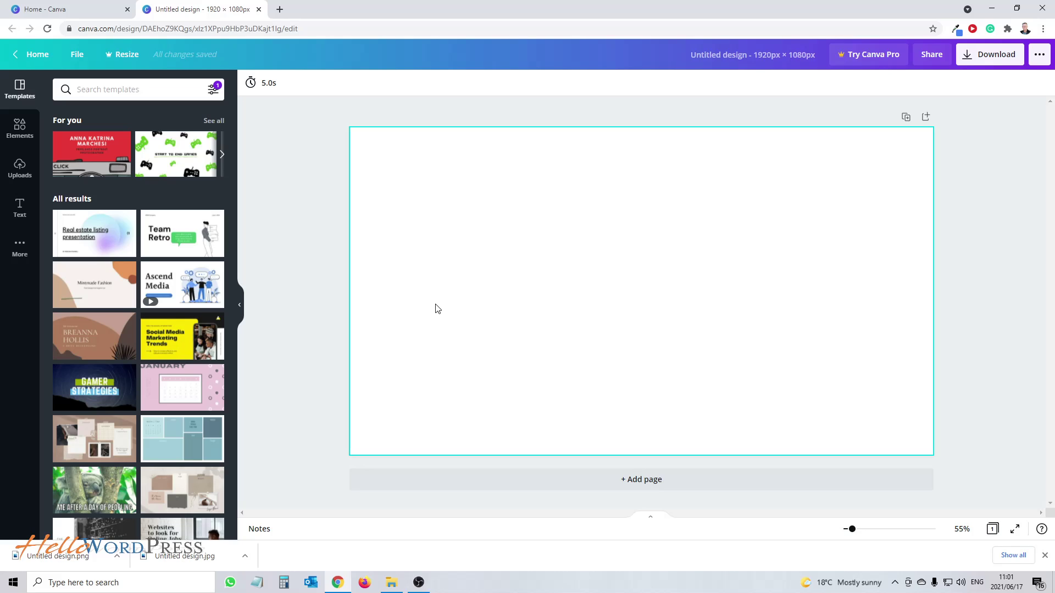
Fill the 1920×1080 page with the uploaded blue car photo and bring up the download options.
{"action": "left_click", "coordinate": [20, 168]}
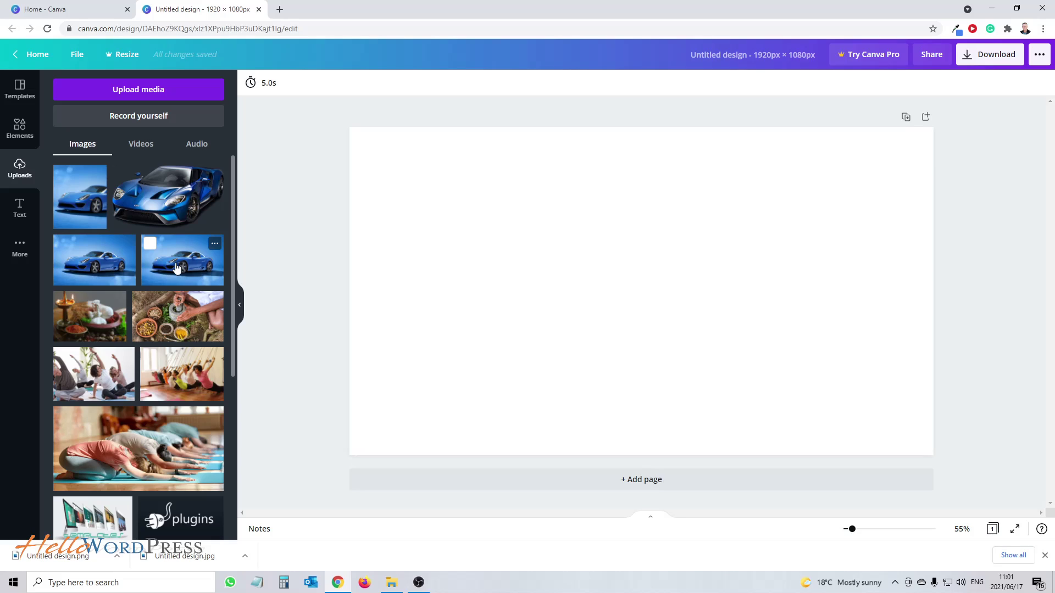
{"action": "left_click", "coordinate": [177, 268]}
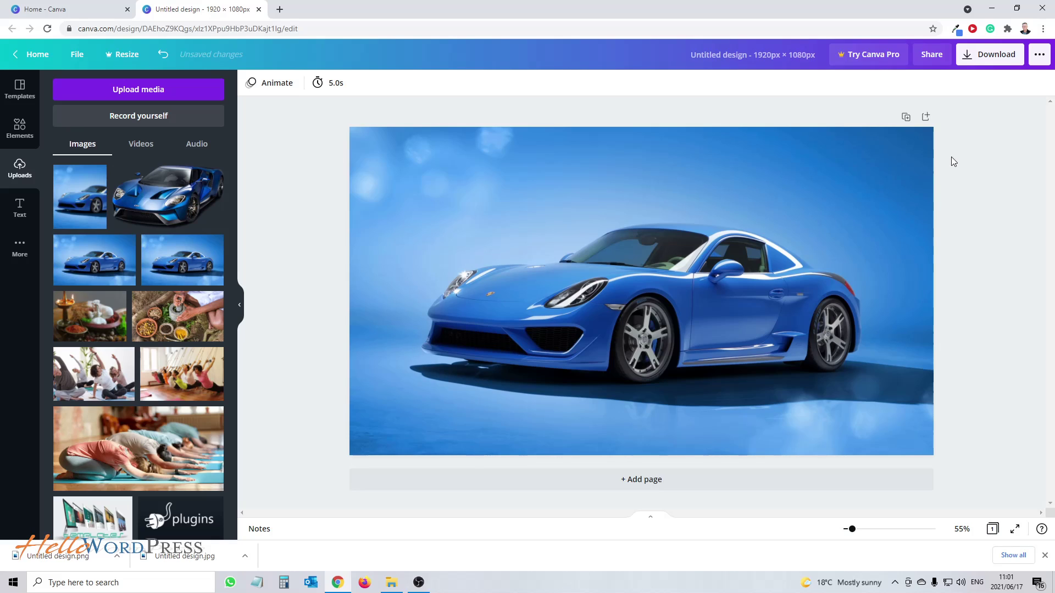
{"action": "left_click", "coordinate": [990, 54]}
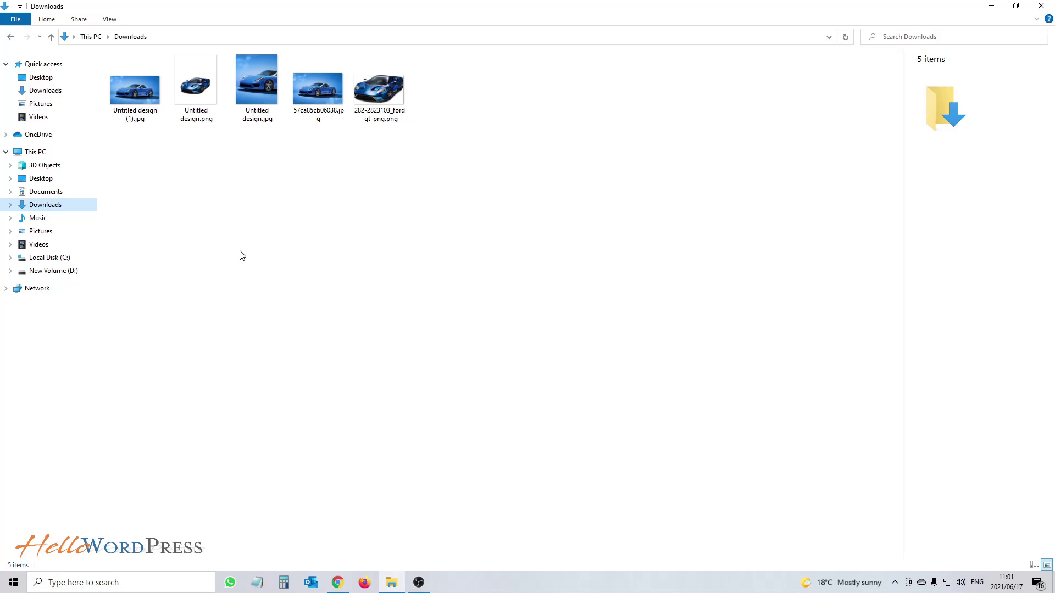
Check that Untitled design (1).jpg is 1920×1080 at 140 KB, then open it in Photos.
{"action": "left_click", "coordinate": [130, 97]}
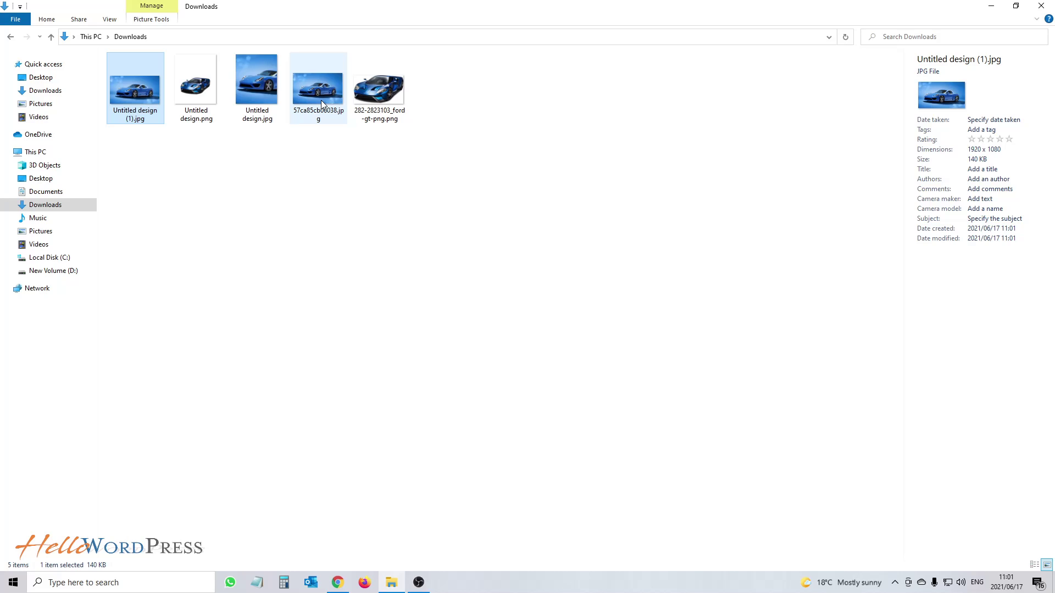
{"action": "left_click", "coordinate": [283, 101]}
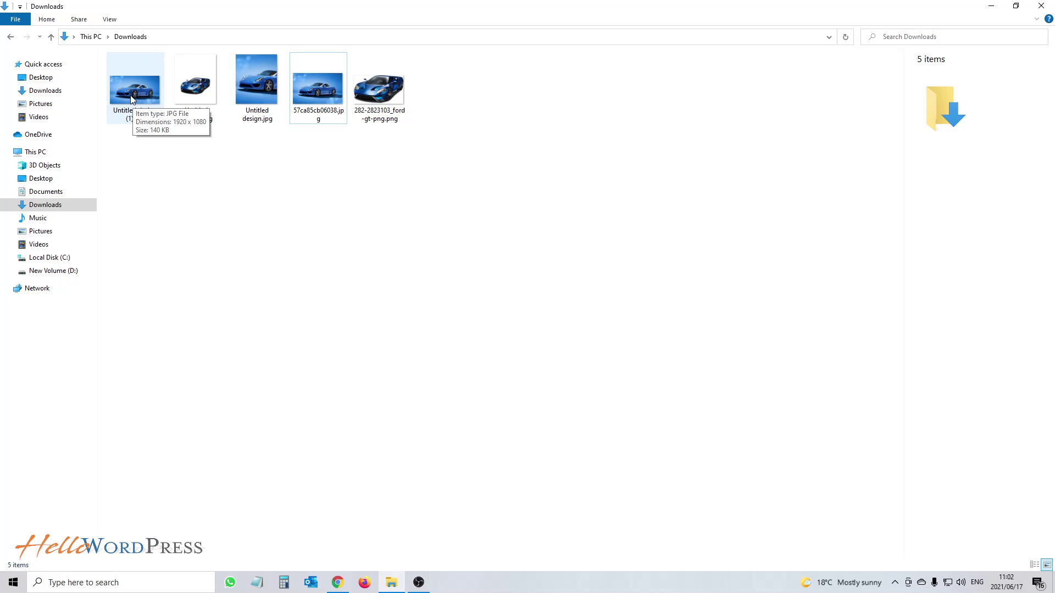
{"action": "double_click", "coordinate": [132, 99]}
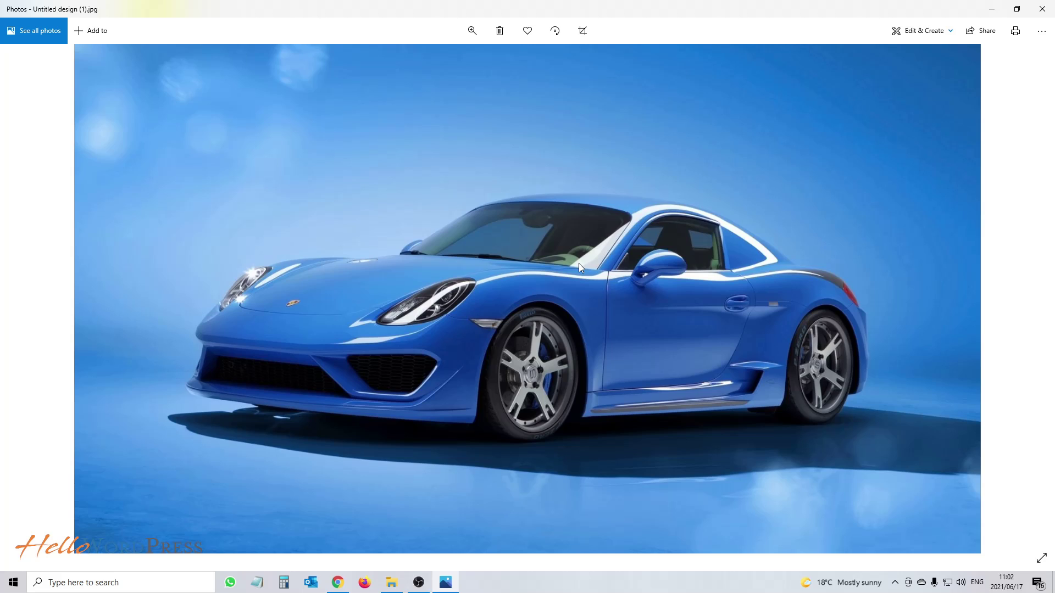
Close Photos, remove the blue car photo from the page, and tick all four car uploads.
{"action": "key", "text": "alt+F4"}
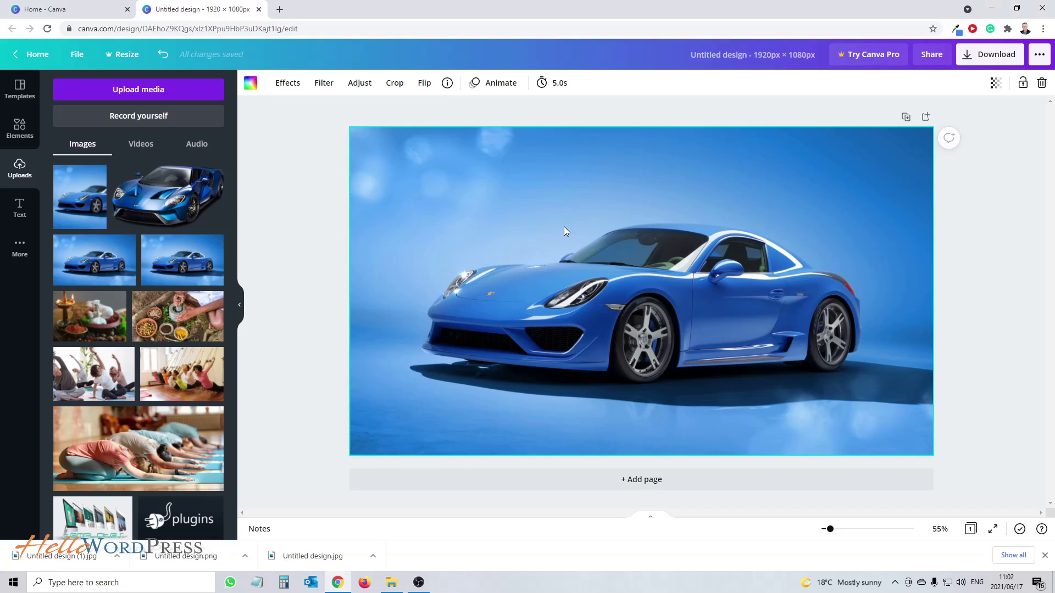
{"action": "key", "text": "Delete"}
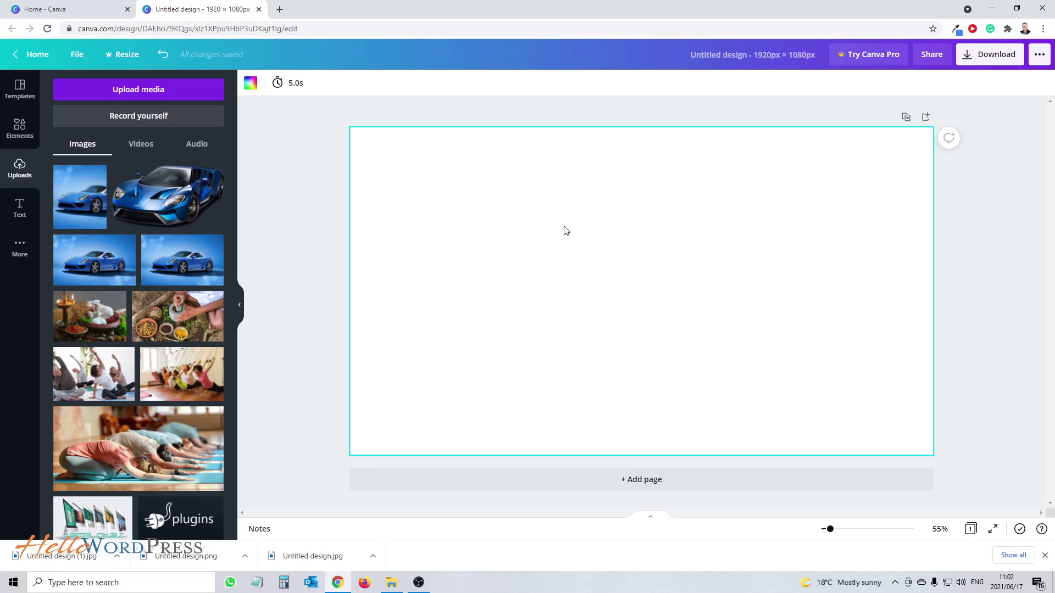
{"action": "left_click", "coordinate": [62, 174]}
{"action": "left_click", "coordinate": [121, 174]}
{"action": "left_click", "coordinate": [150, 244]}
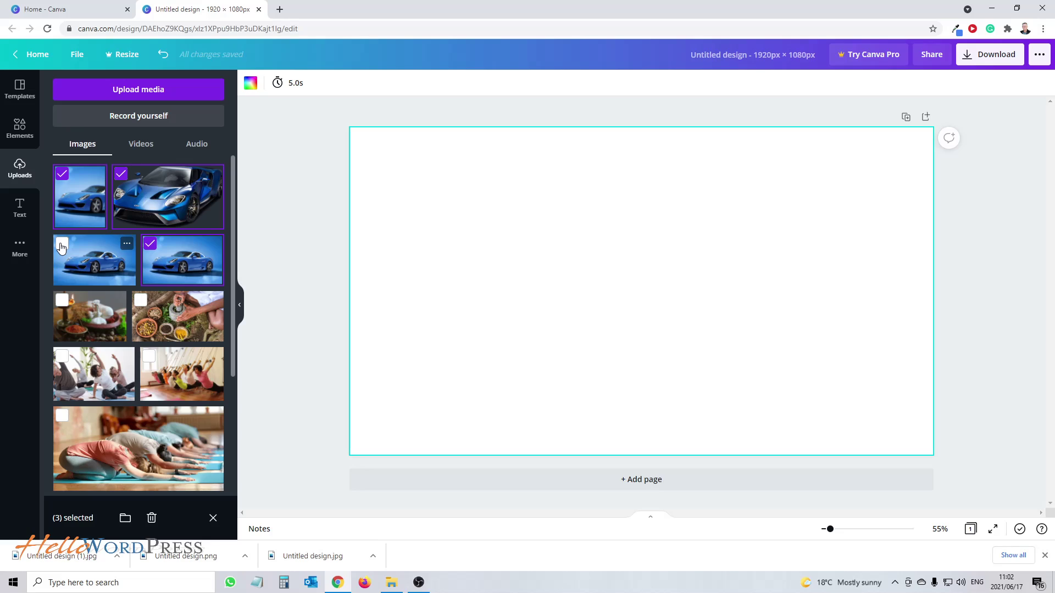
{"action": "left_click", "coordinate": [61, 249]}
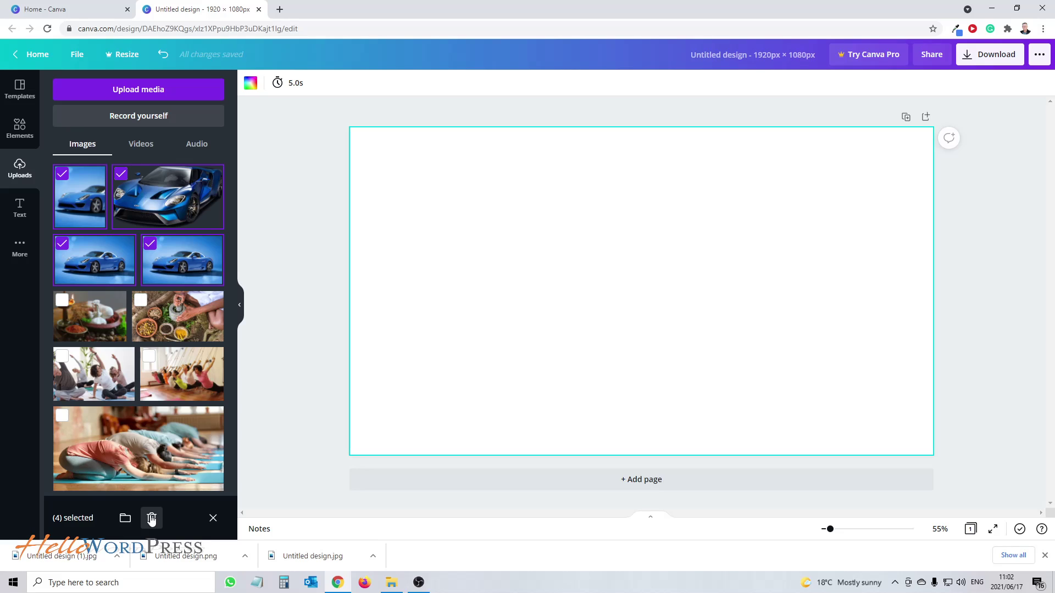